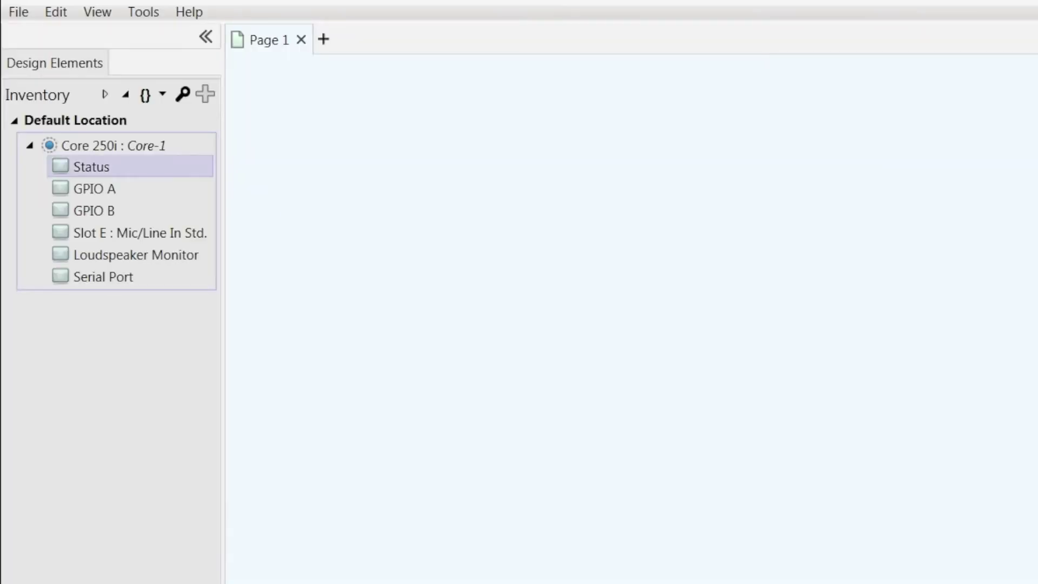
- Place the Core's Slot E Mic/Line In component on the page and add an AES67 Transmitter to the inventory
drag(129, 232, 644, 291)
key(Escape)
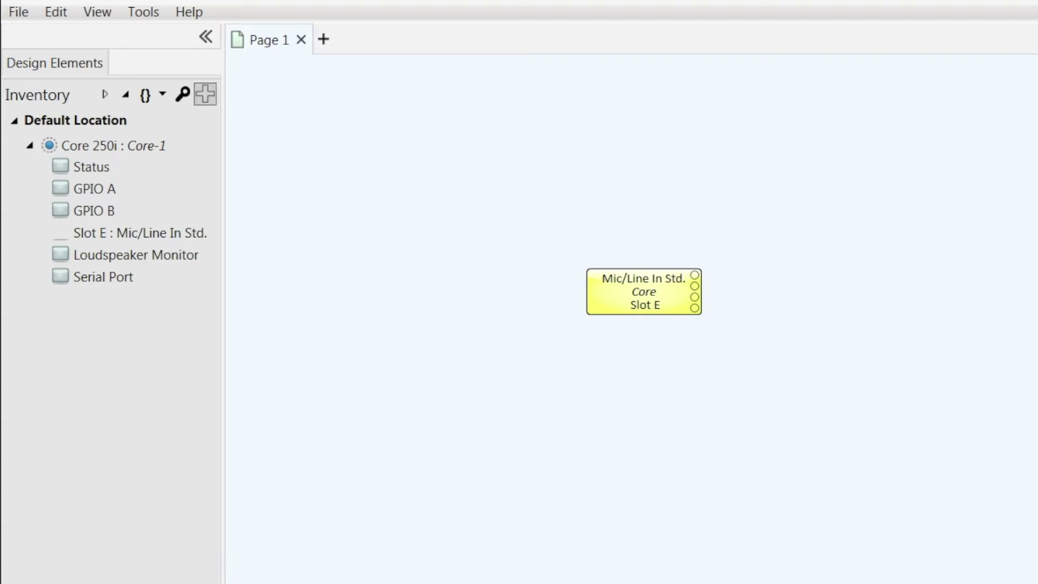
click(205, 94)
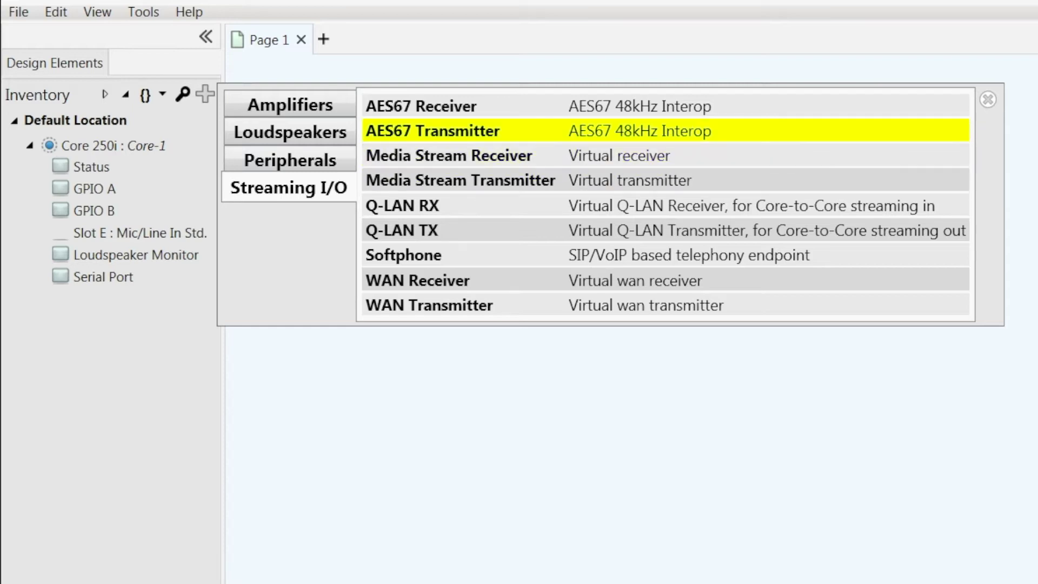
click(432, 131)
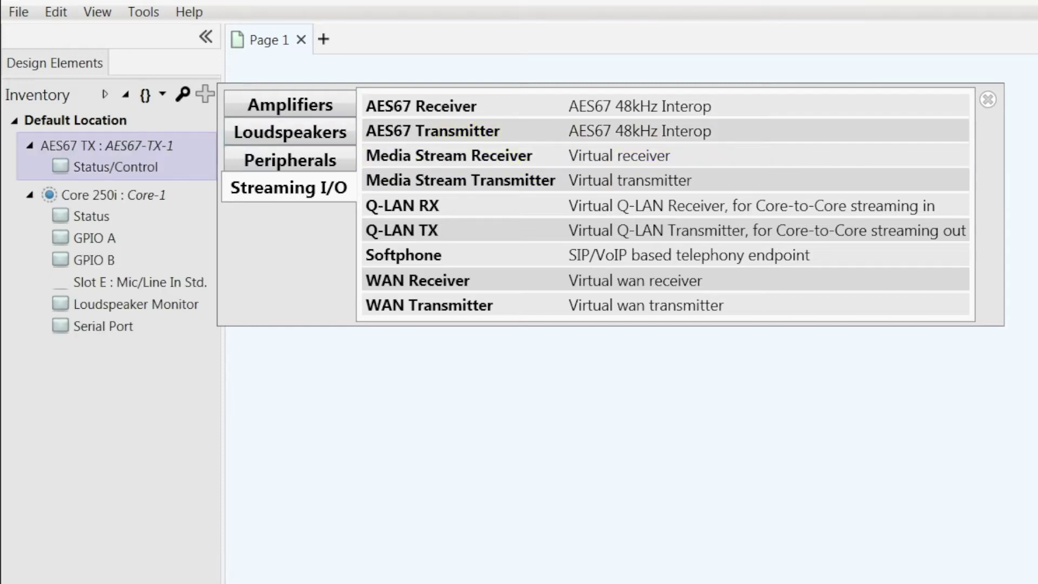
key(Escape)
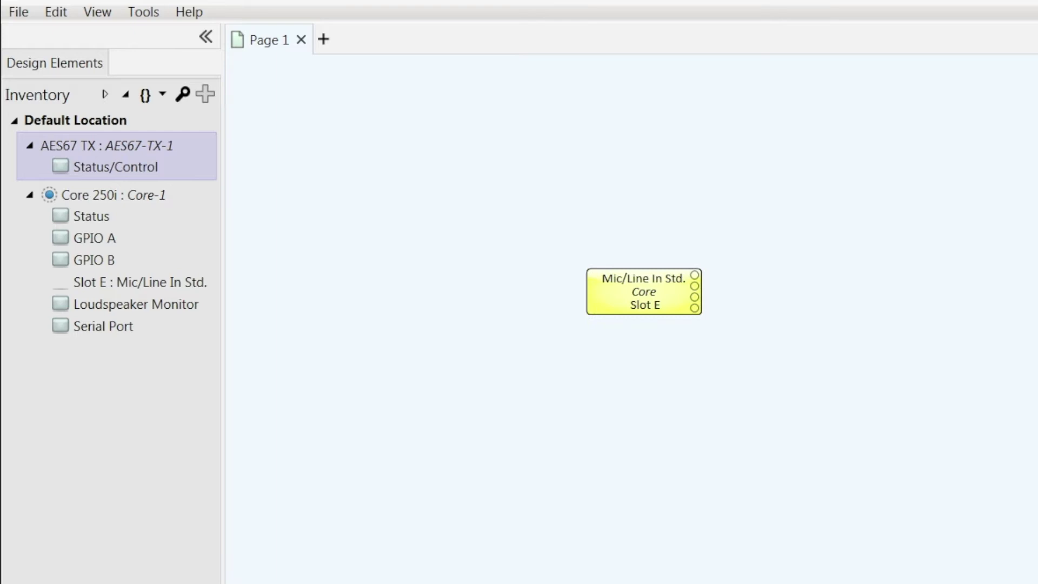
- Place the AES67 Transmitter beside the Mic/Line In block and wire the four mic/line outputs to its first four inputs
drag(106, 146, 843, 314)
drag(742, 346, 743, 347)
drag(695, 275, 783, 274)
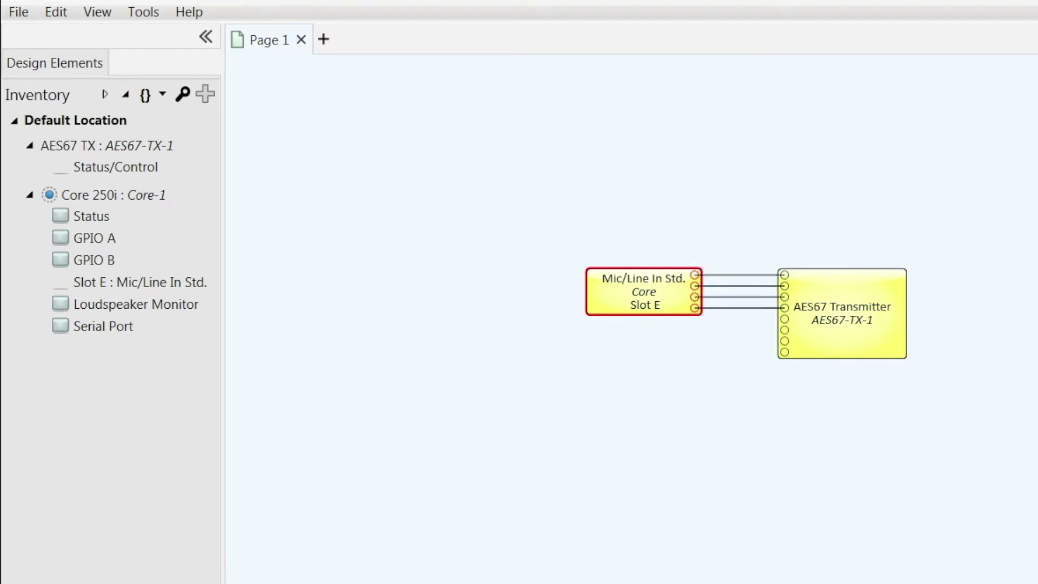
key(Escape)
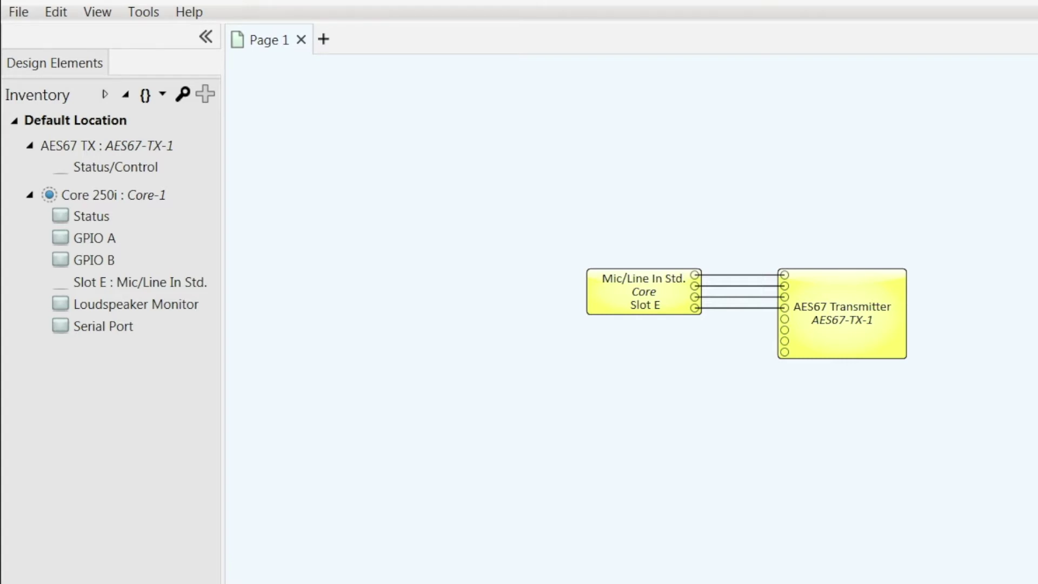
- Save the design to the Core and run it, and check the input levels of the Mic/Line In component
click(19, 12)
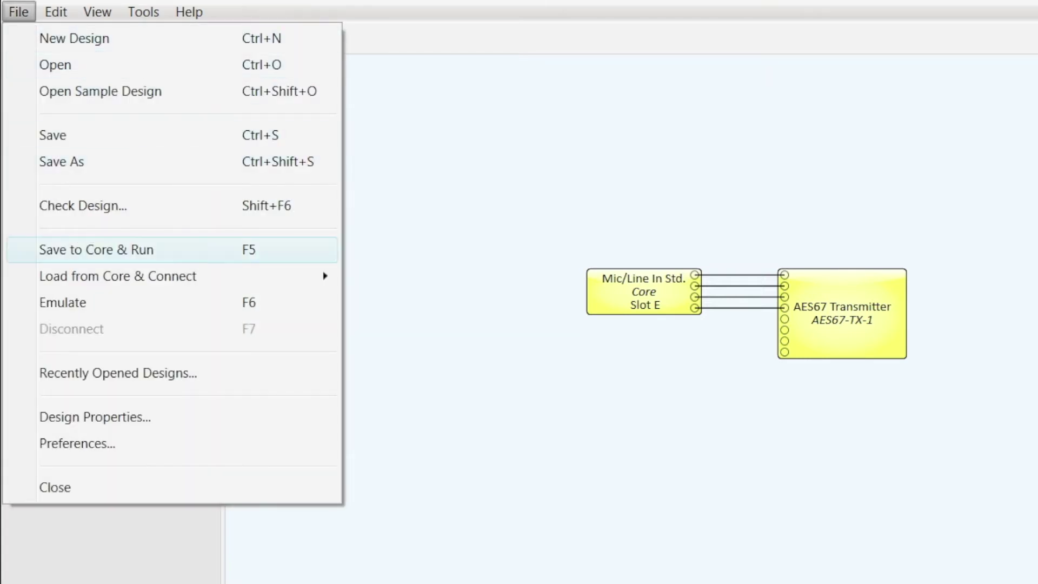
click(96, 249)
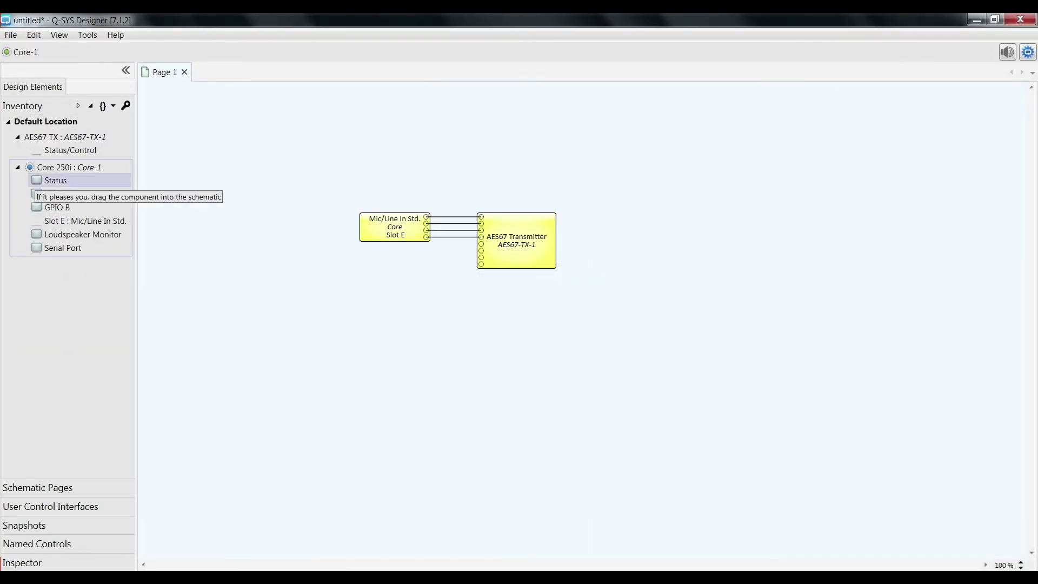
mouse_move(427, 216)
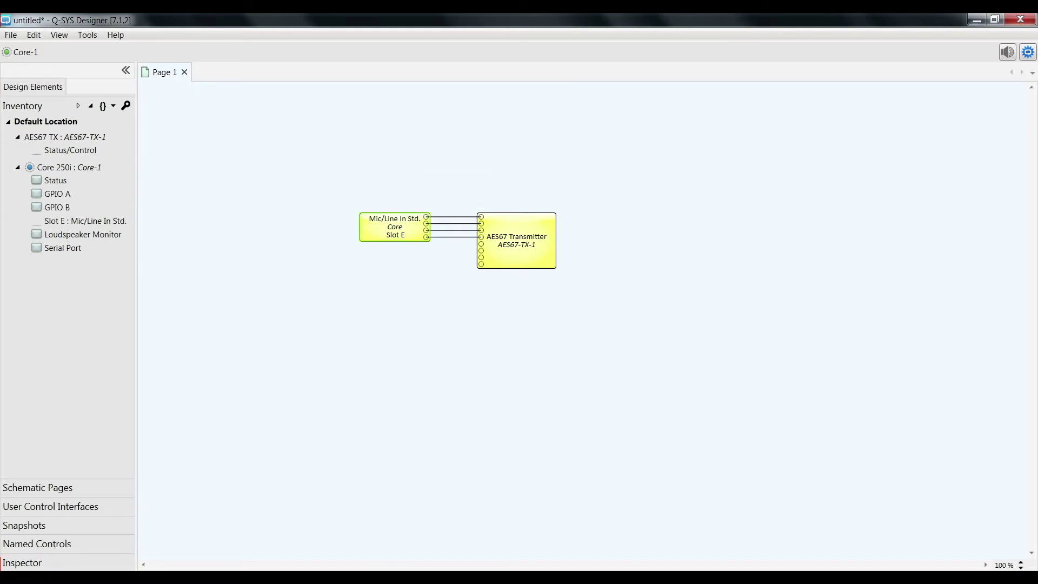
double_click(394, 227)
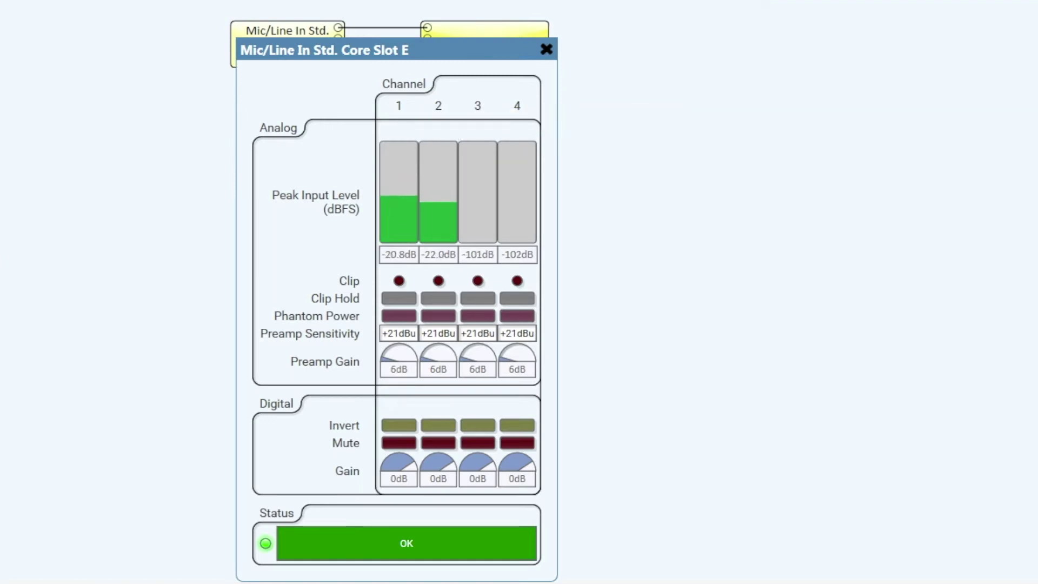
click(546, 49)
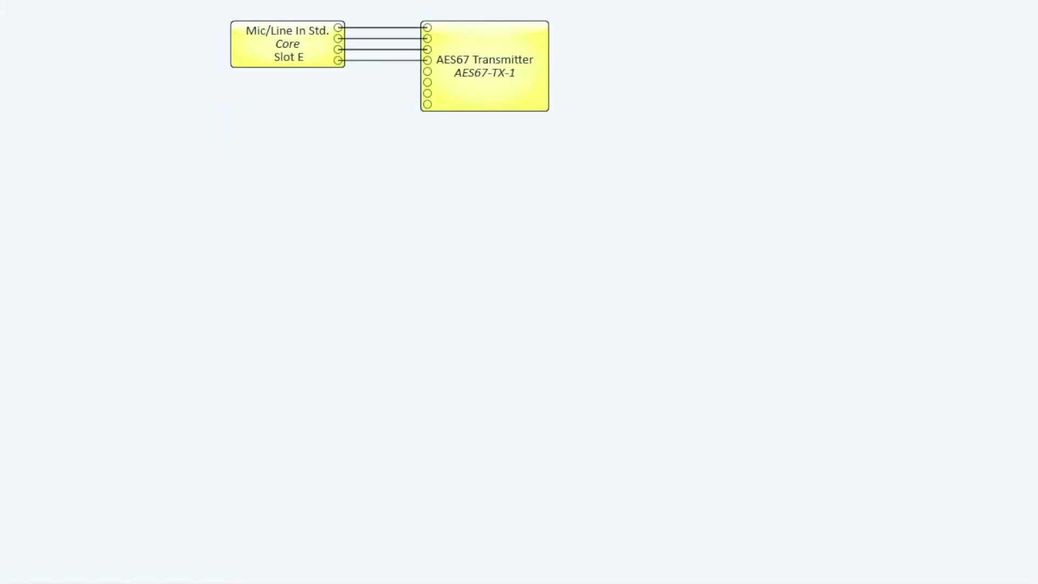
- Inspect the AES67 Transmitter's stream controls and look for its stream among the transmitters in Dante Controller
double_click(544, 54)
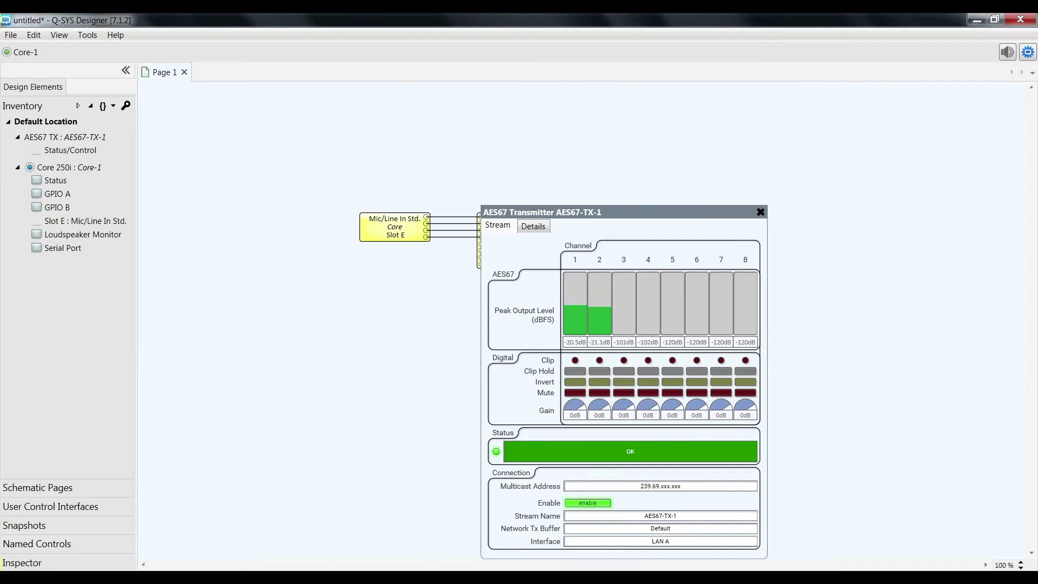
click(246, 578)
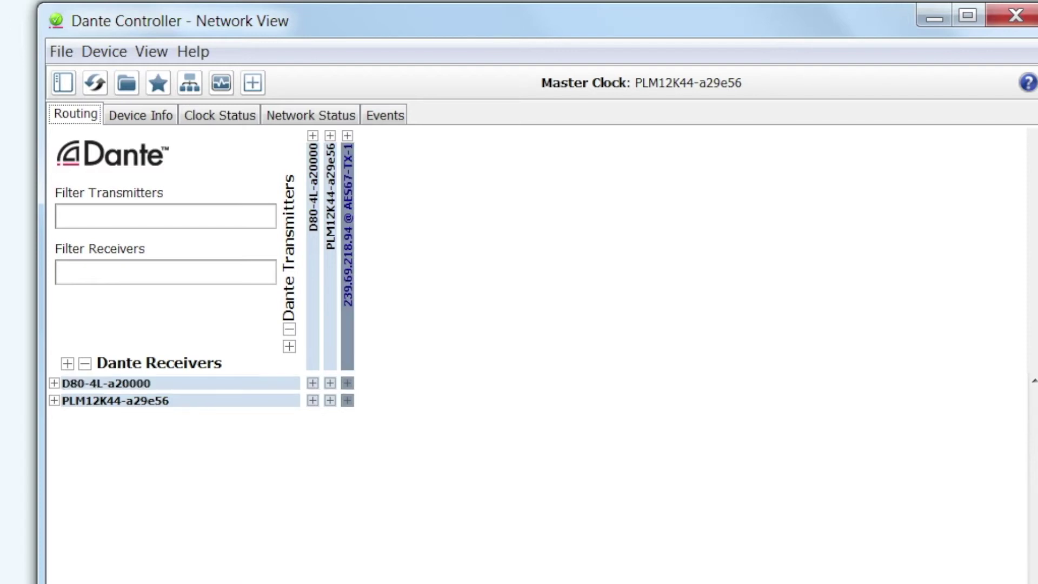
mouse_move(348, 295)
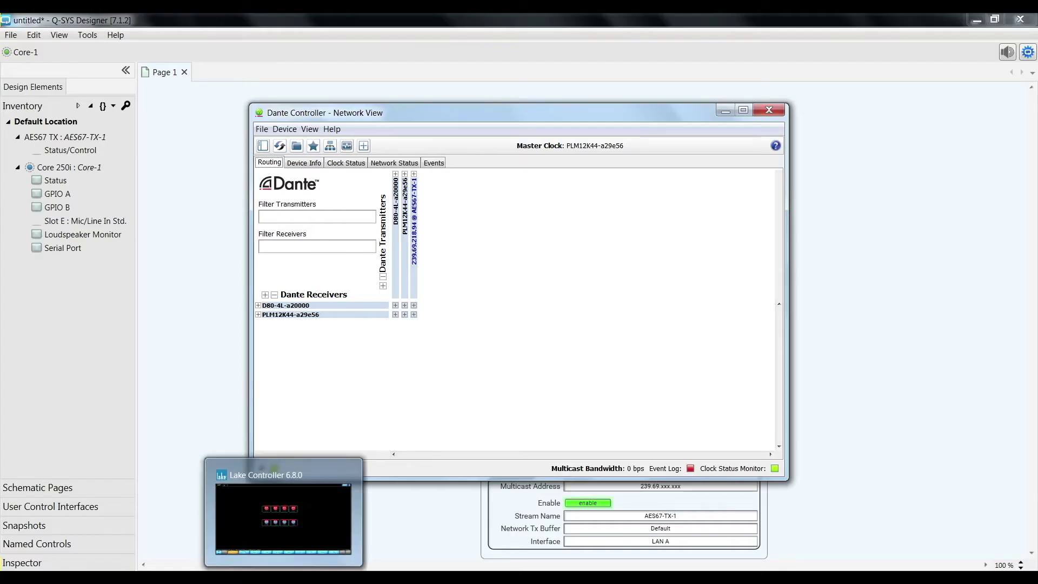
- Switch to Lake Controller and open the I/O configuration of D80:4L module A
click(278, 576)
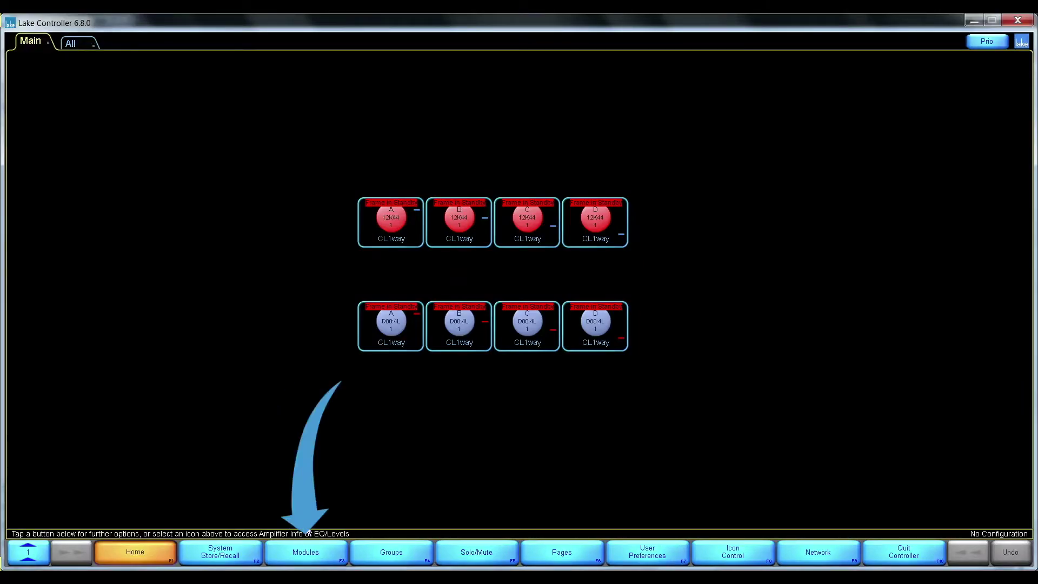
click(305, 552)
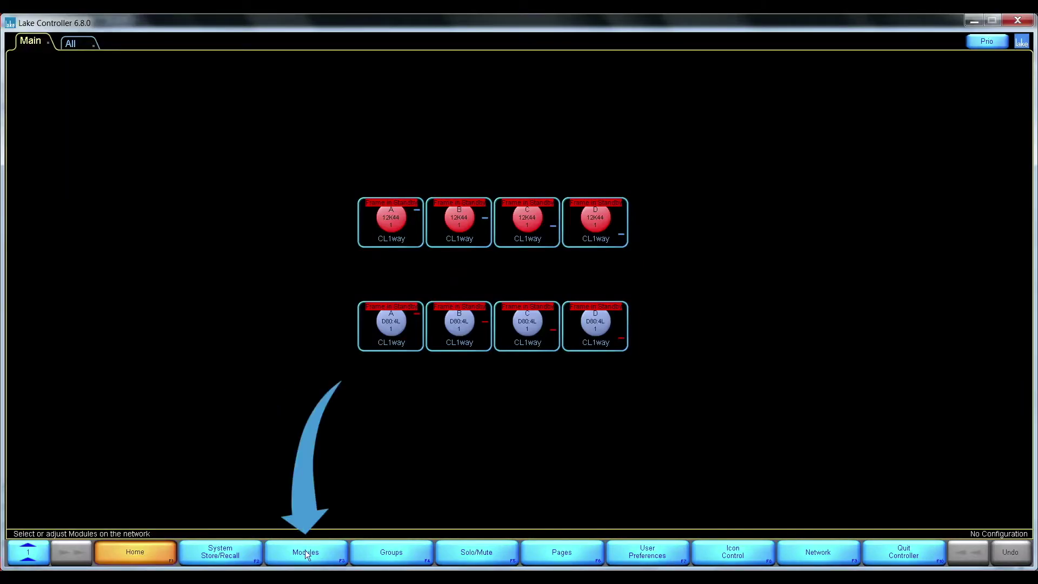
click(383, 332)
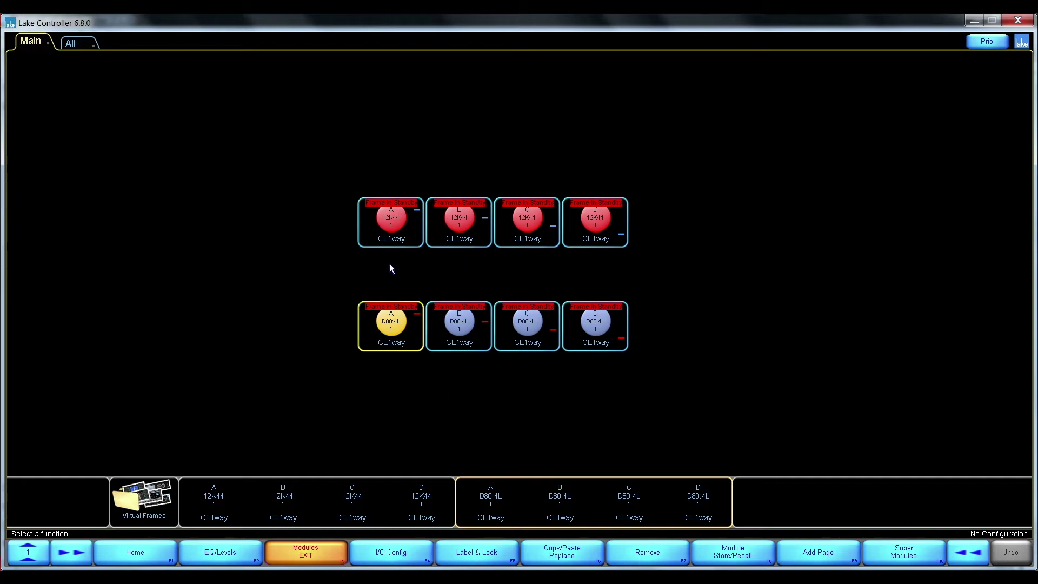
click(382, 552)
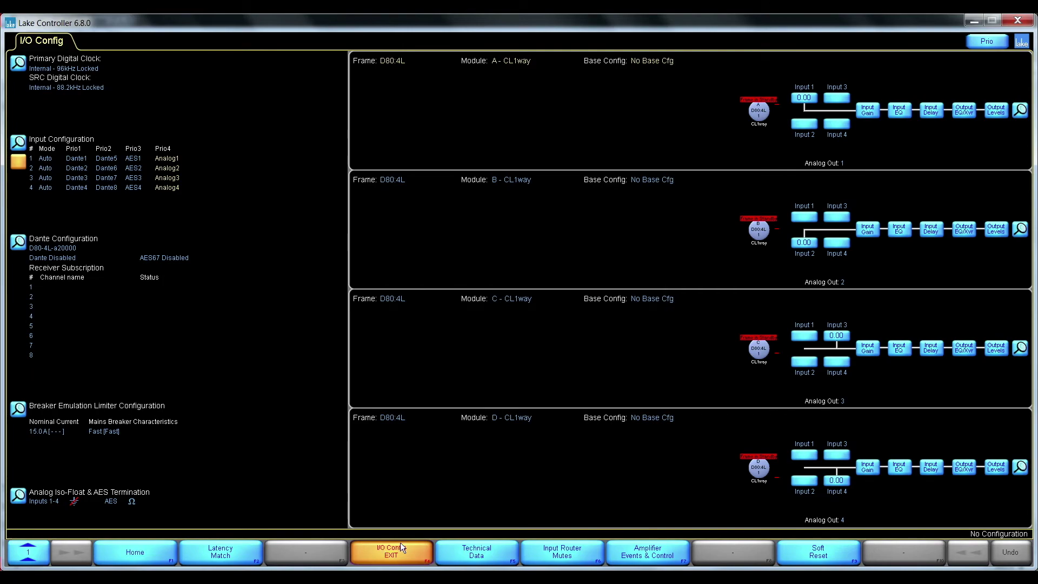
- Enable Dante and AES67 mode in the D80:4L's Dante and AES67 configuration
click(72, 282)
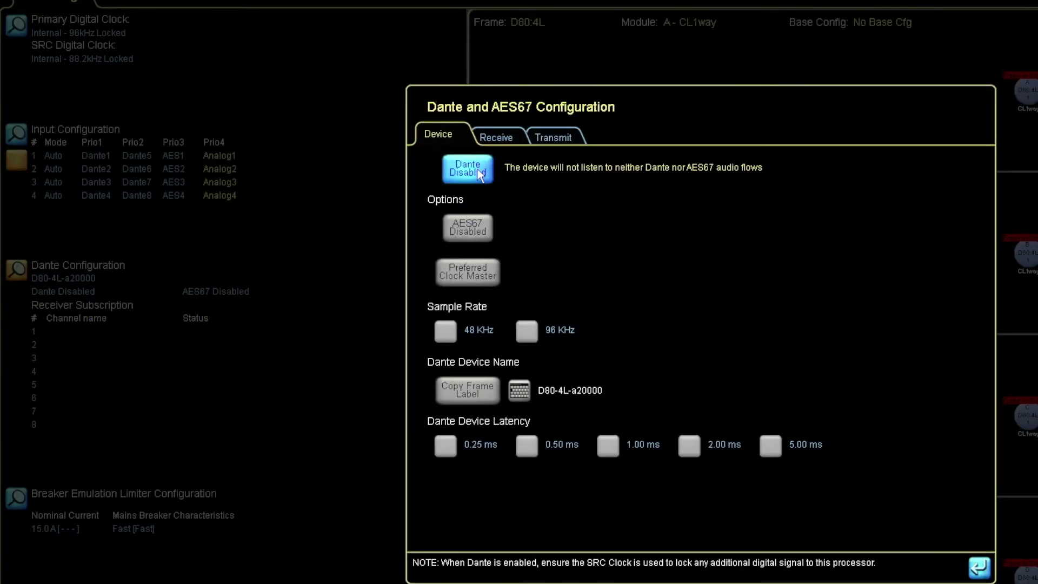
click(478, 173)
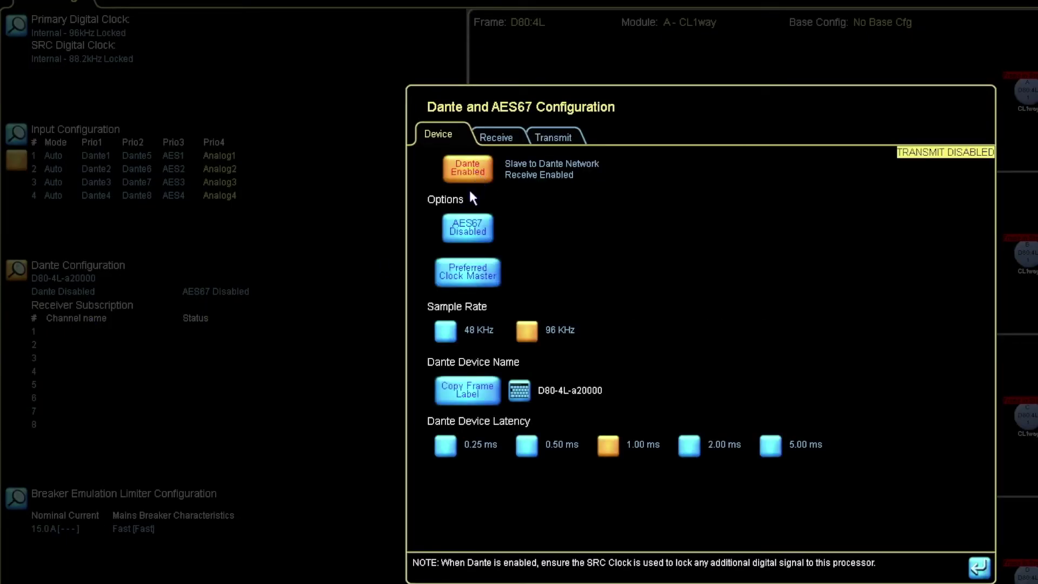
click(482, 235)
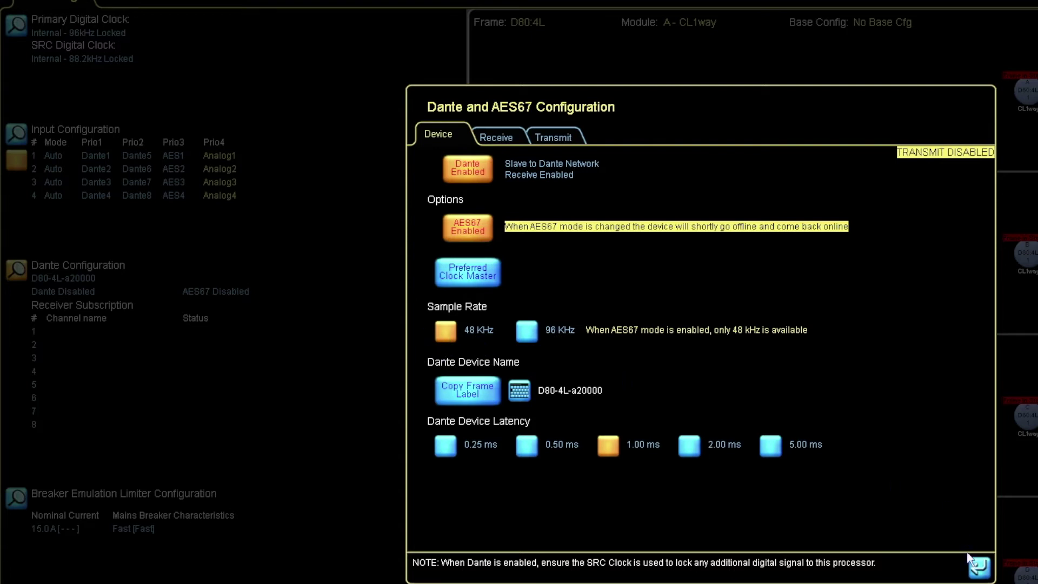
click(979, 566)
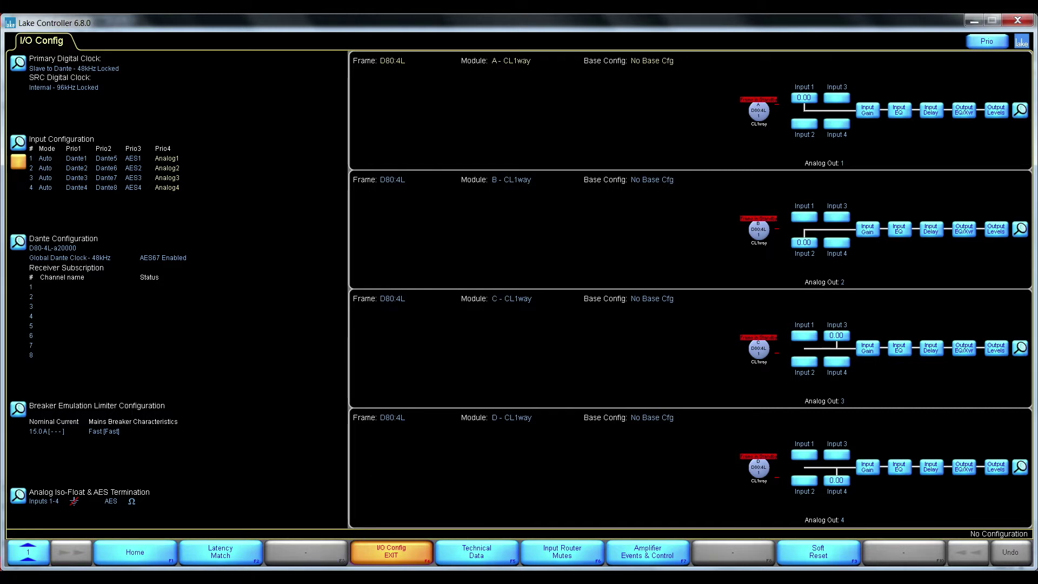
- Check the Dante Slave Only option in the D80:4L's technical data and leave its I/O configuration
click(462, 555)
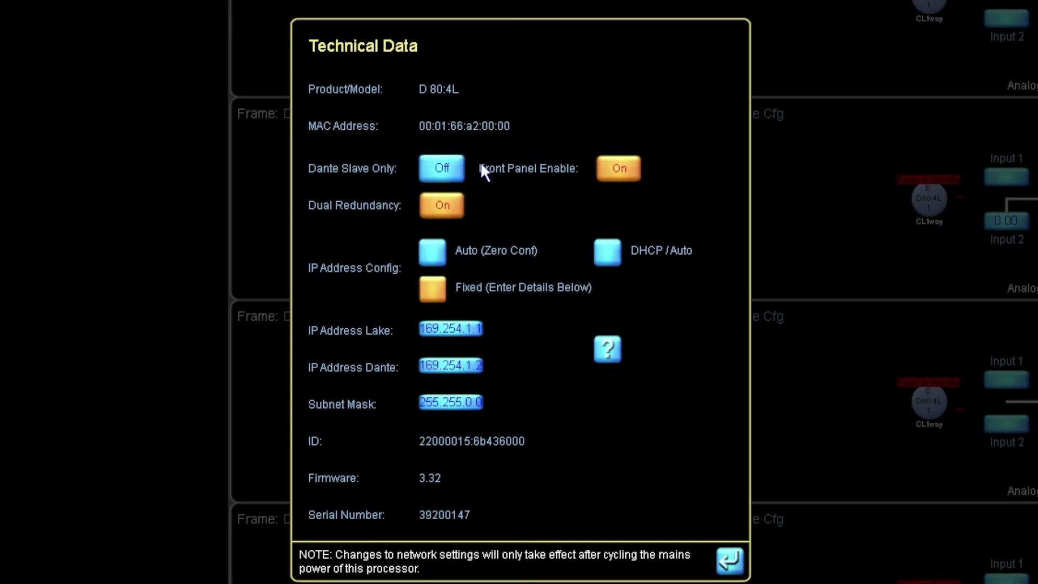
click(642, 440)
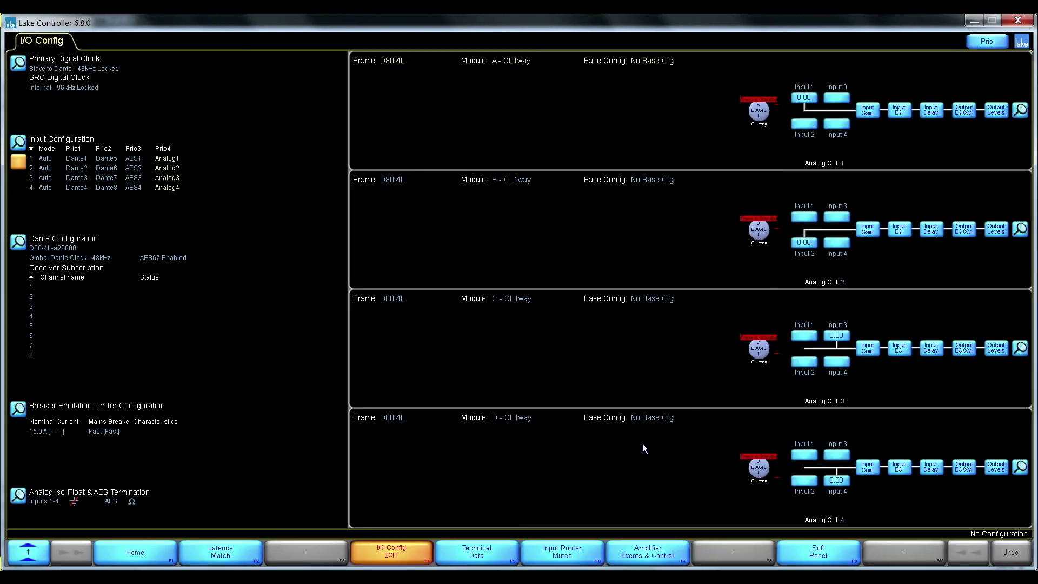
click(386, 551)
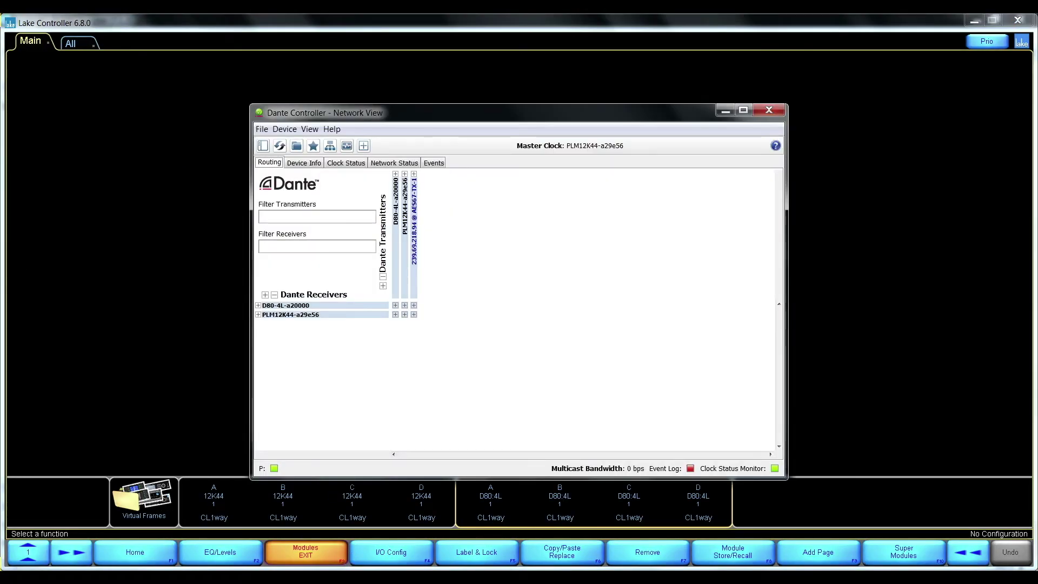
- Review the primary and AES67 clock status of the networked devices in Dante Controller
click(345, 162)
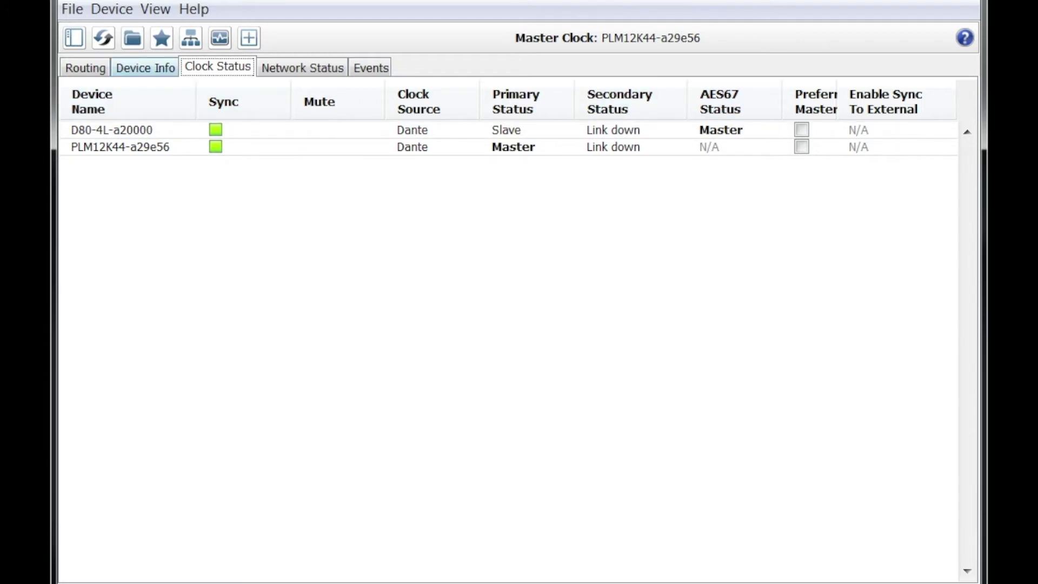
click(85, 67)
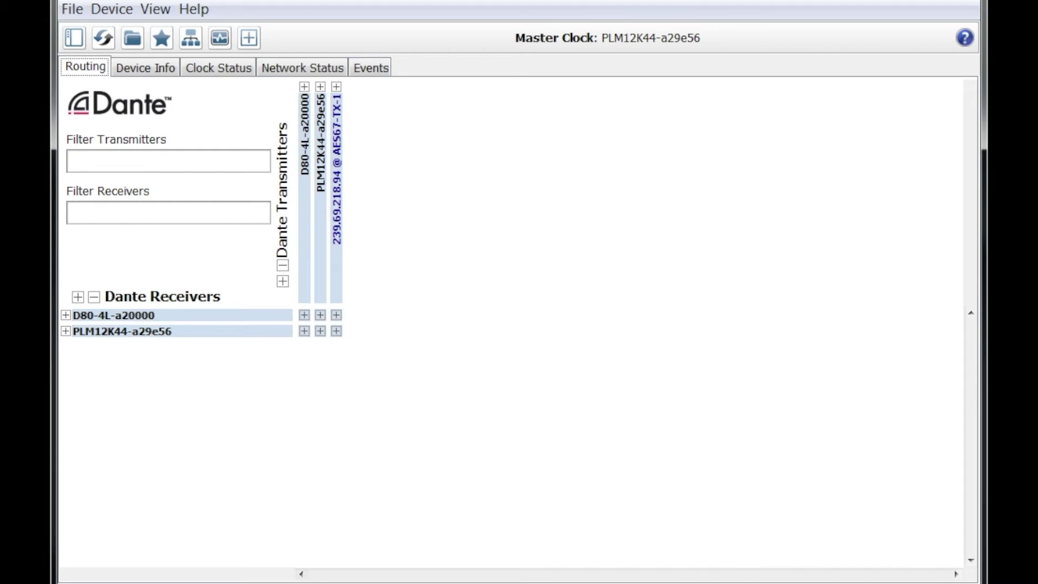
- Subscribe D80-4L receiver channels 01 and 02 to channels 01 and 02 of the AES67-TX-1 stream
click(114, 315)
click(65, 315)
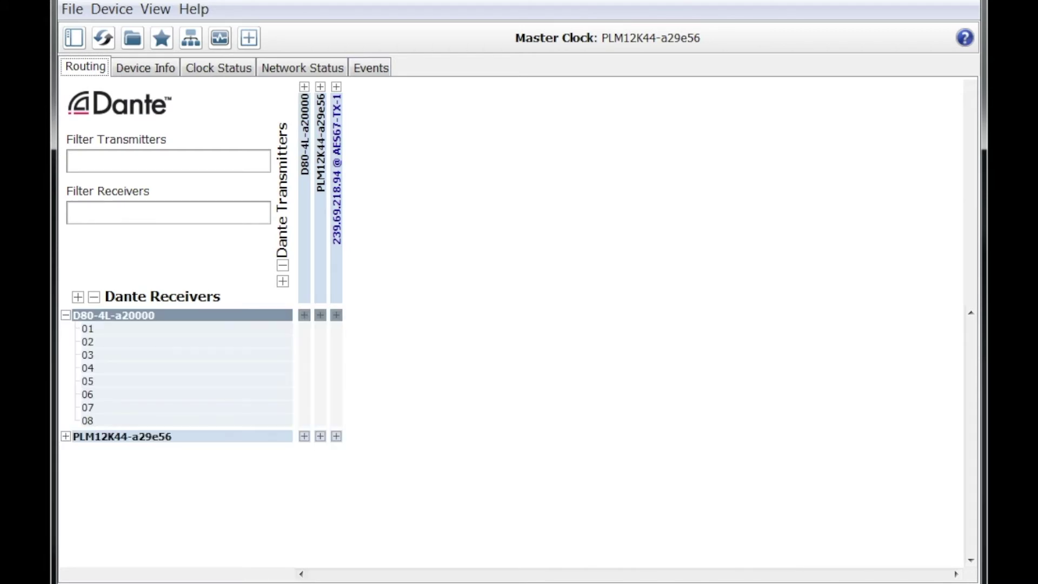
click(336, 167)
click(336, 86)
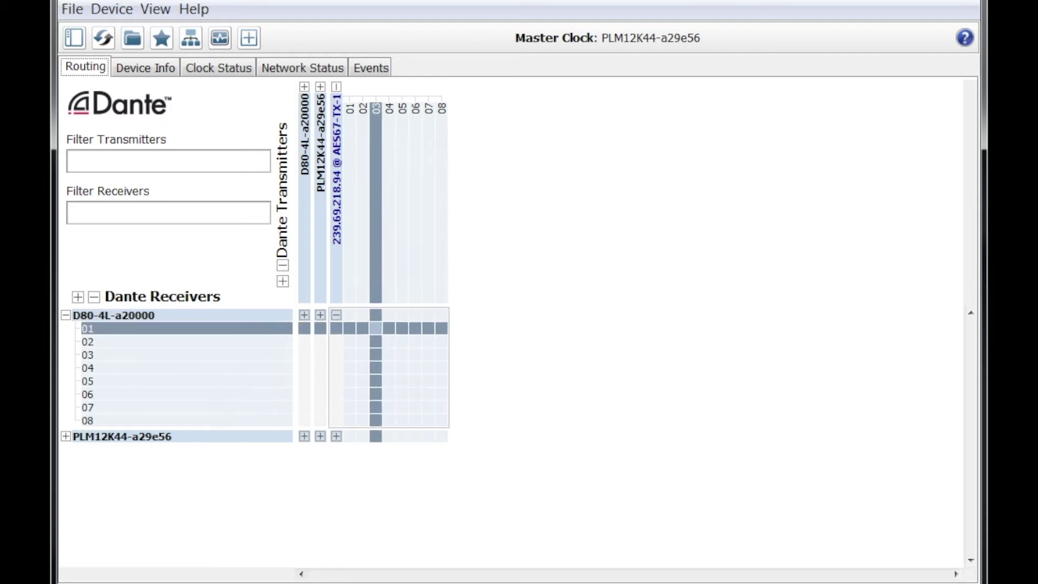
click(349, 328)
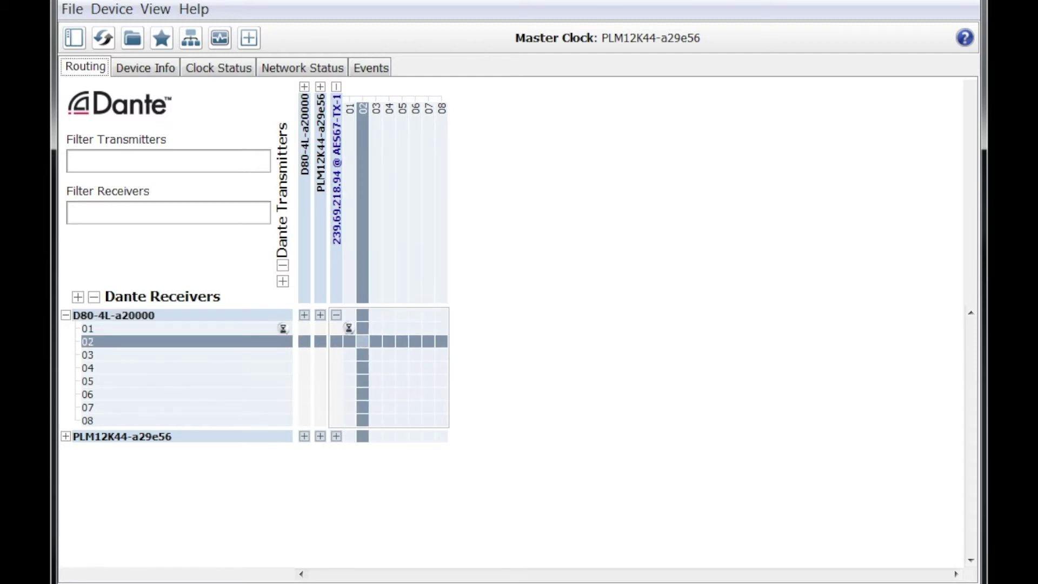
click(362, 341)
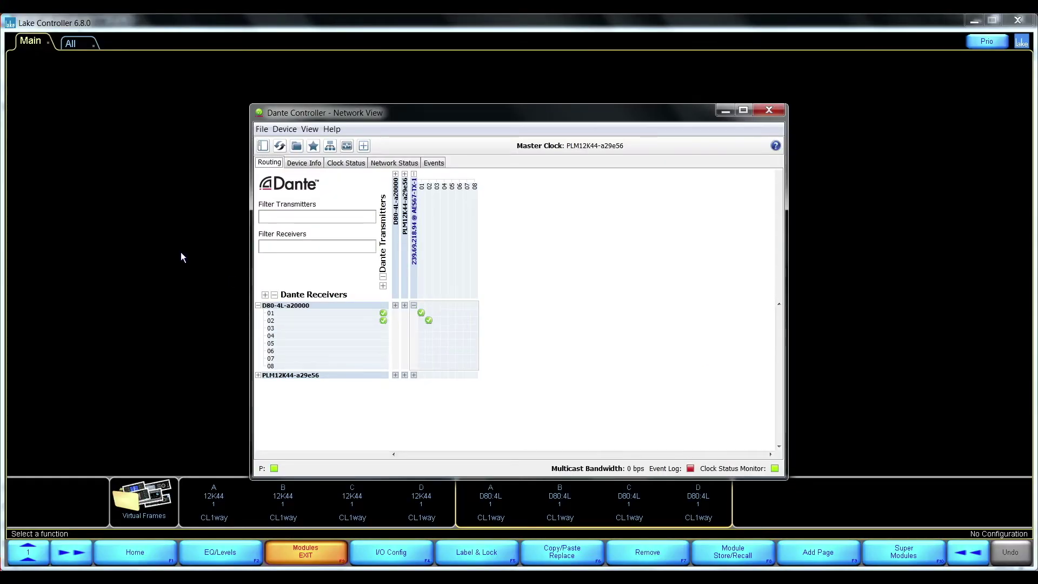
- Return to Lake Controller and view the D80:4L's Dante receiver subscriptions and the channels offered by the AES67-TX-1 stream
click(181, 253)
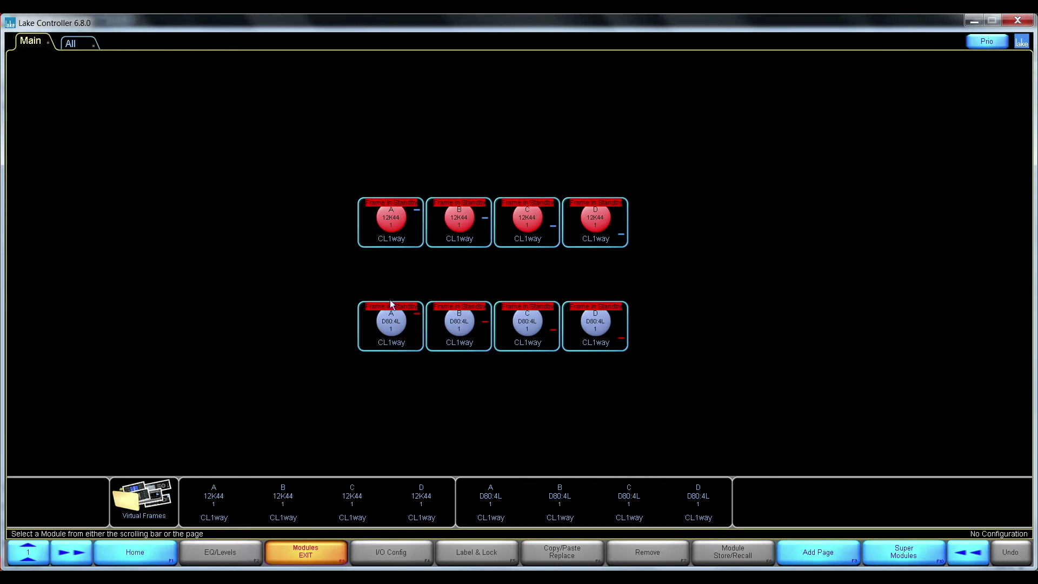
click(390, 328)
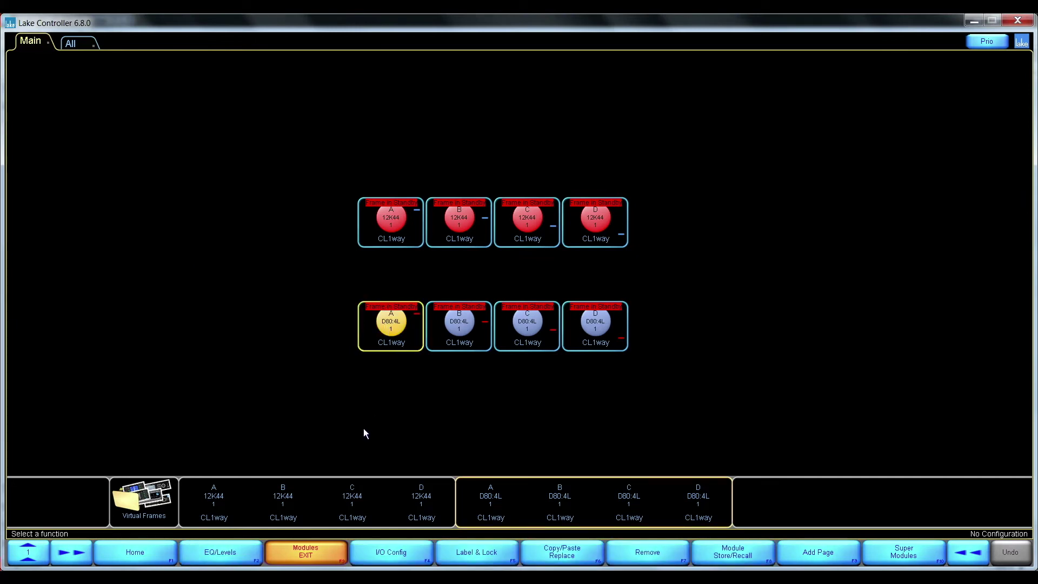
click(373, 554)
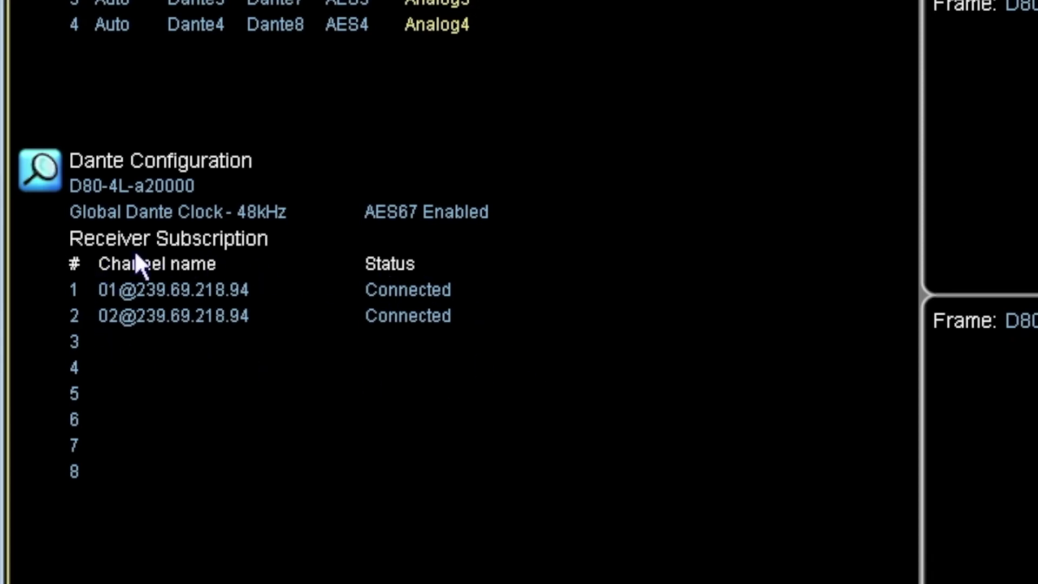
click(199, 314)
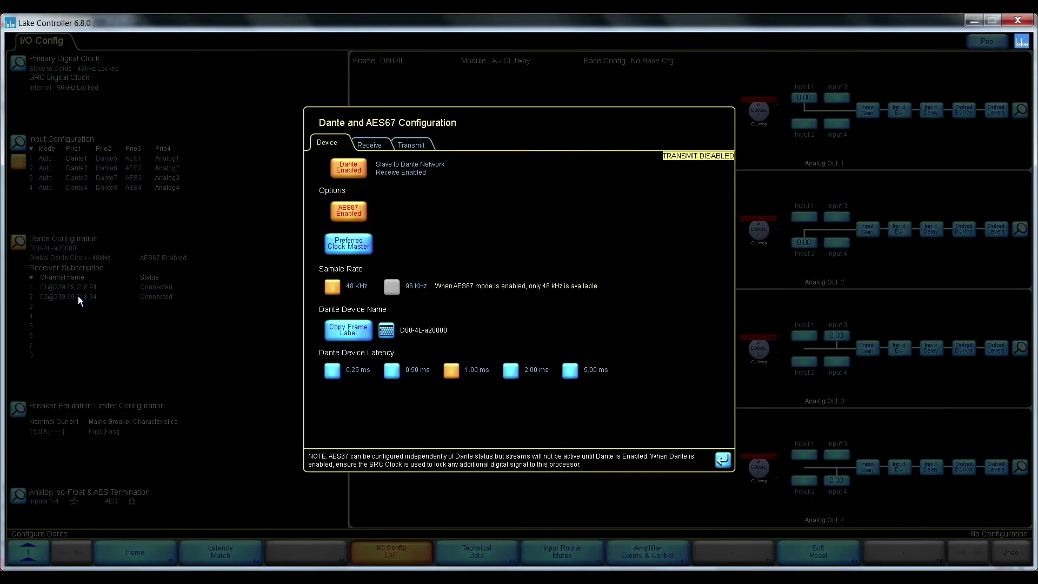
click(374, 144)
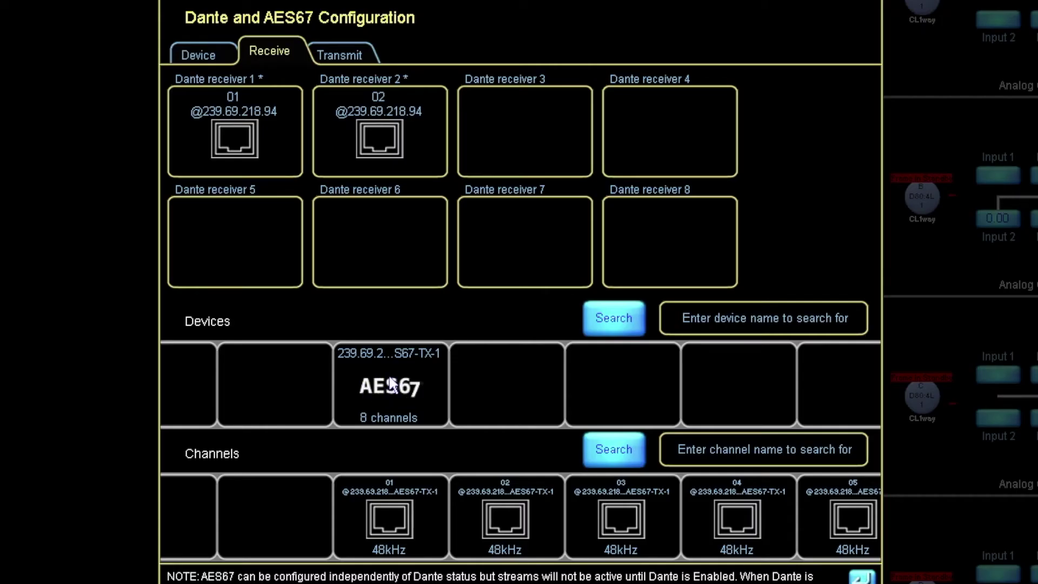
click(391, 385)
- Try to assign AES67-TX-1 channel 01 to Dante receiver 3, and subscribe D80-4L receiver 02 to stream channel 02 in Dante Controller
drag(409, 520, 514, 141)
drag(368, 536, 503, 139)
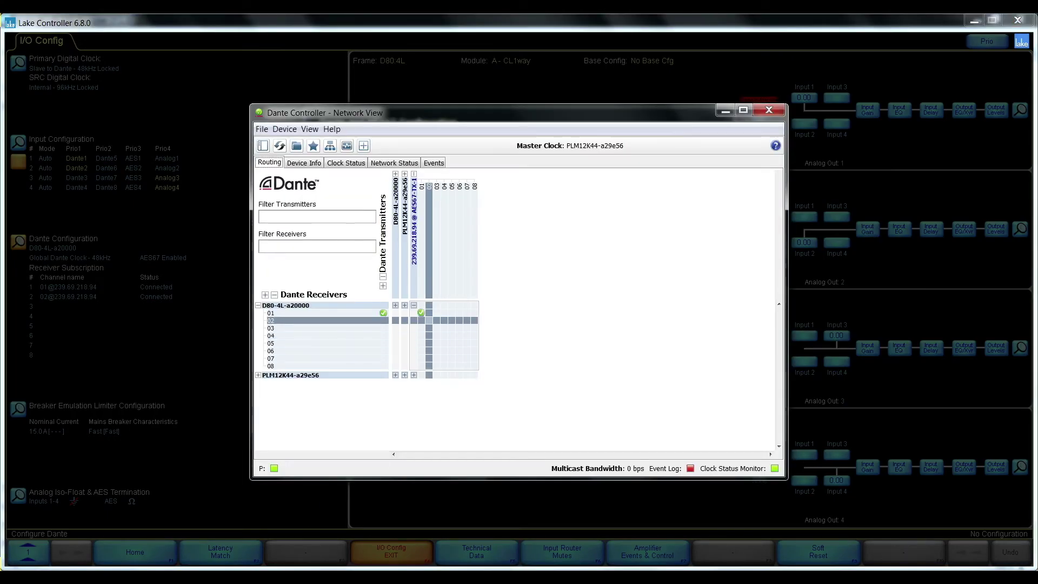
click(429, 320)
click(507, 33)
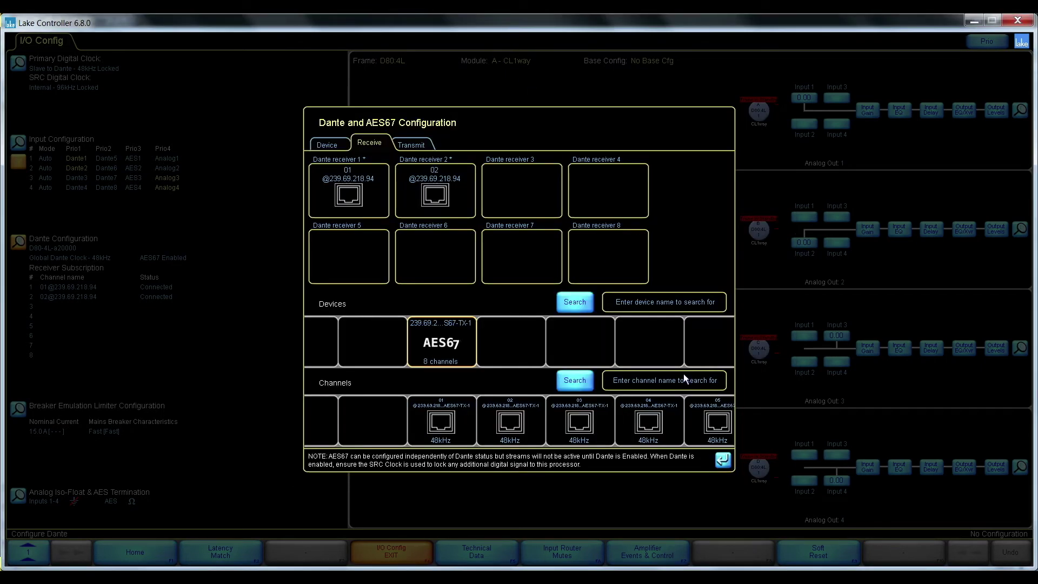
- Close the Dante configuration and examine the D80:4L's input priorities and the signal levels in Module A's input mixer
click(722, 460)
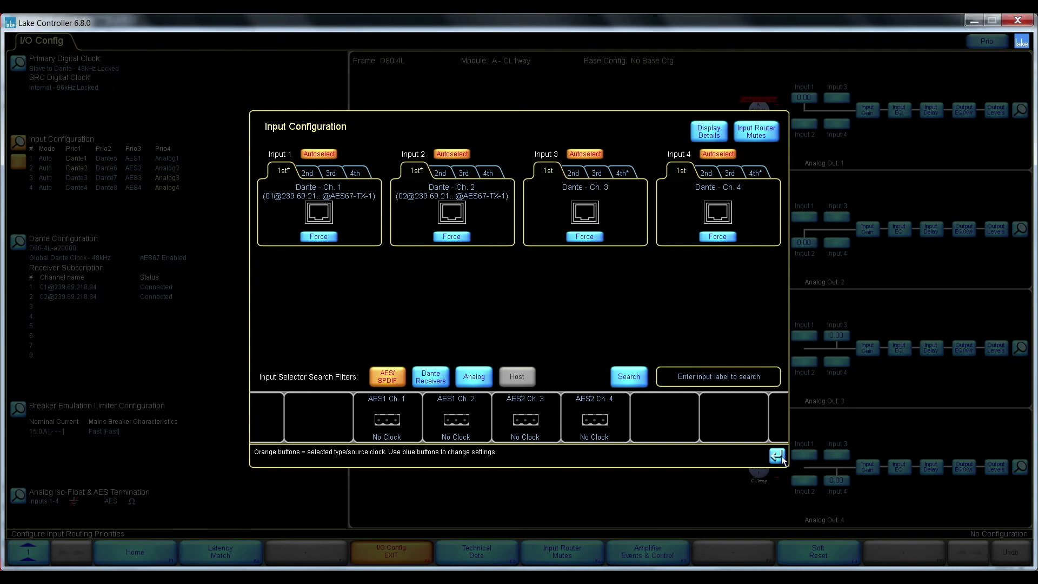
click(778, 456)
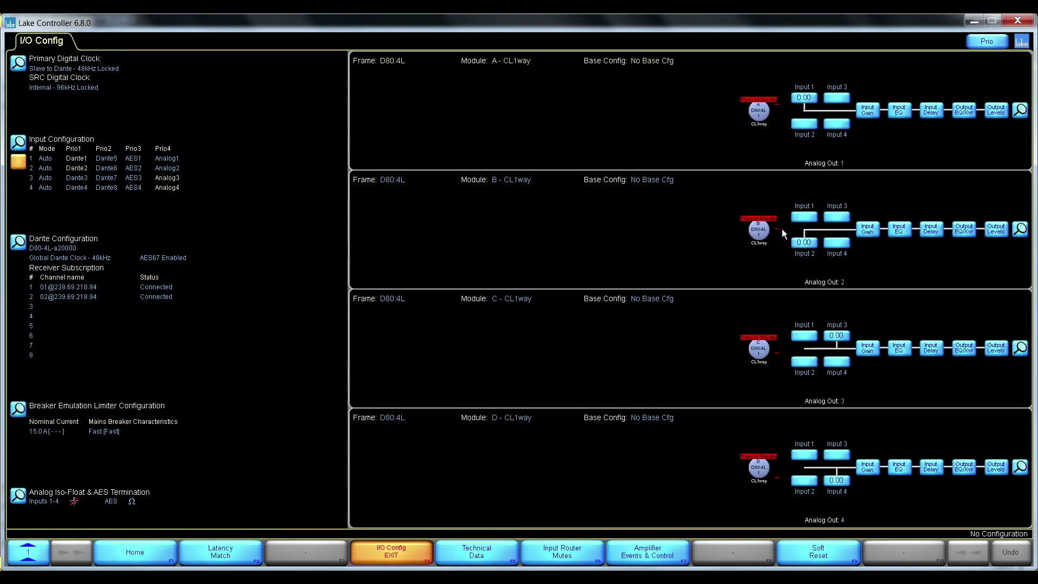
click(799, 98)
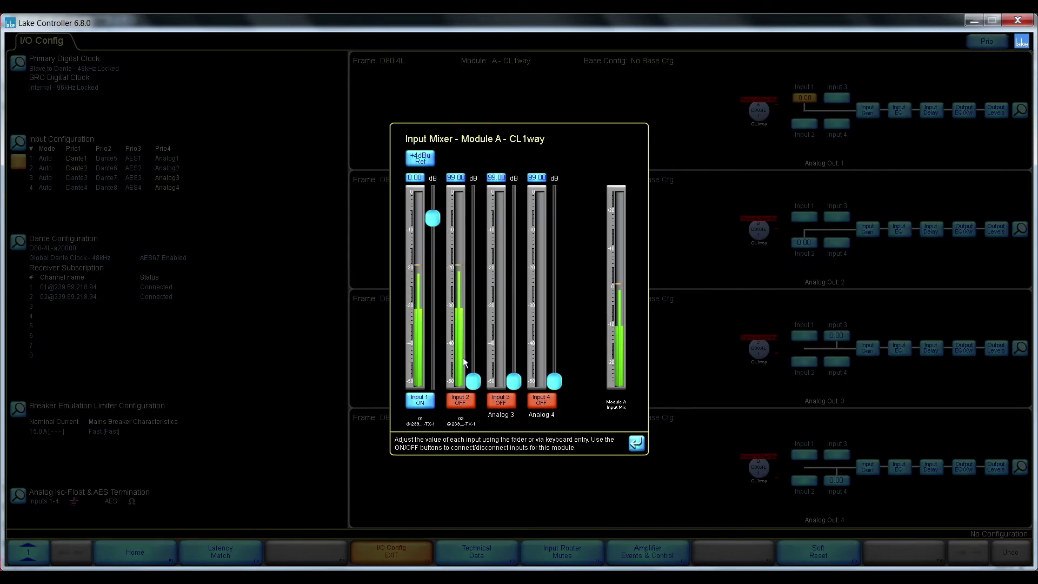
click(637, 443)
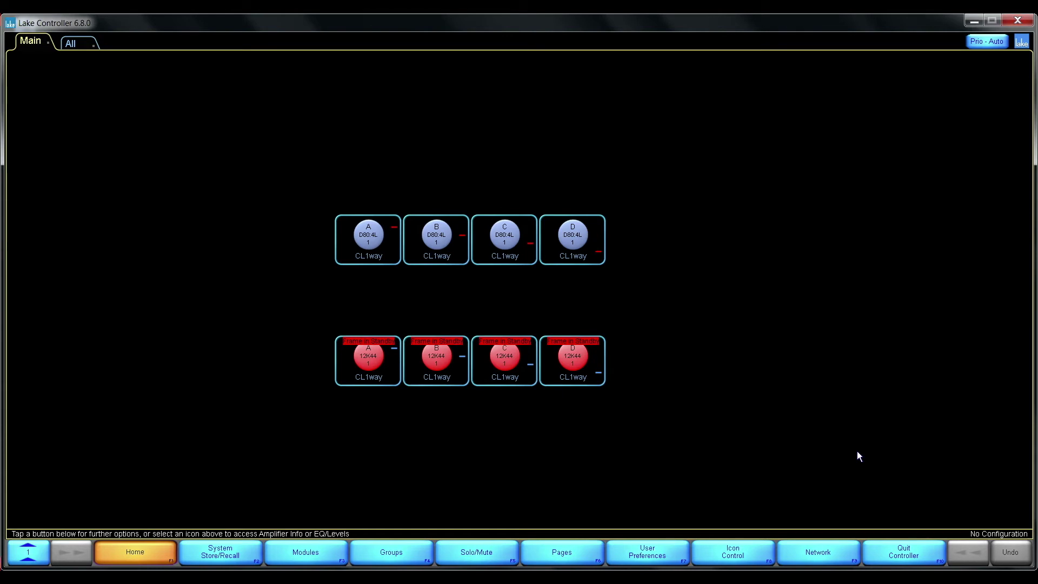
- Open the I/O configuration of D80:4L module A and check its analog input levels in the input mixer
click(391, 248)
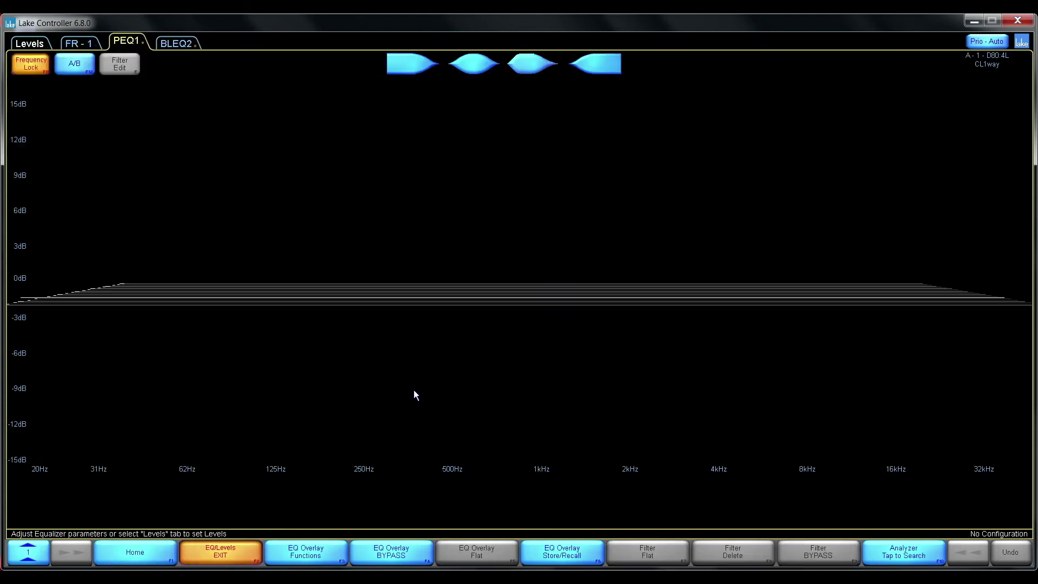
click(315, 549)
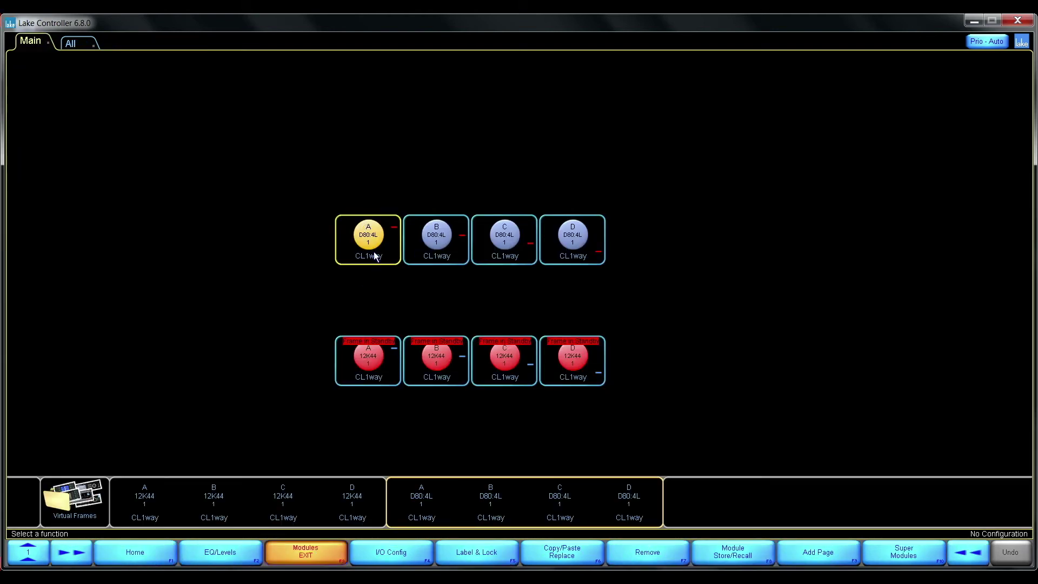
click(382, 547)
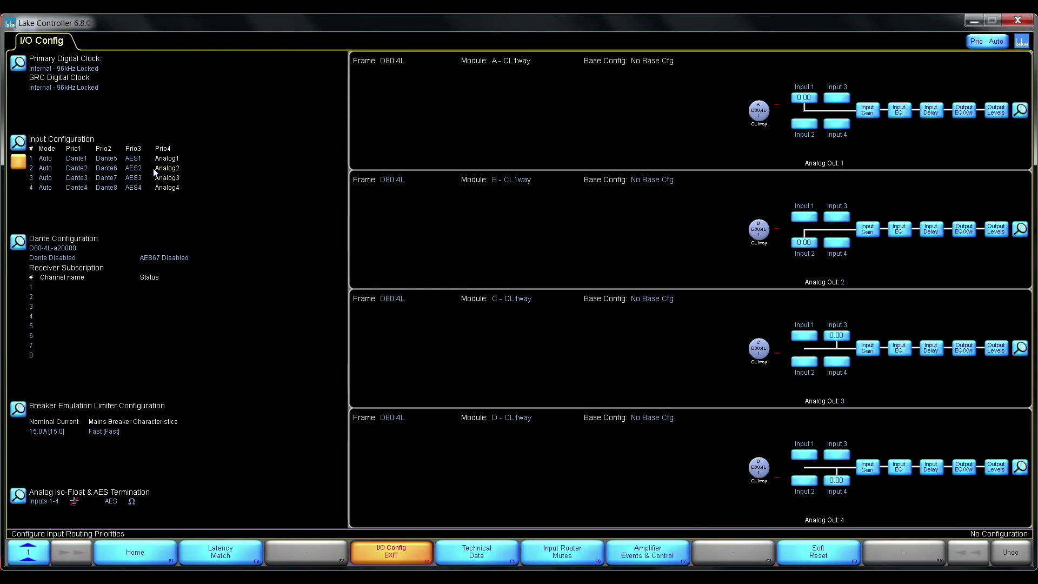
click(804, 100)
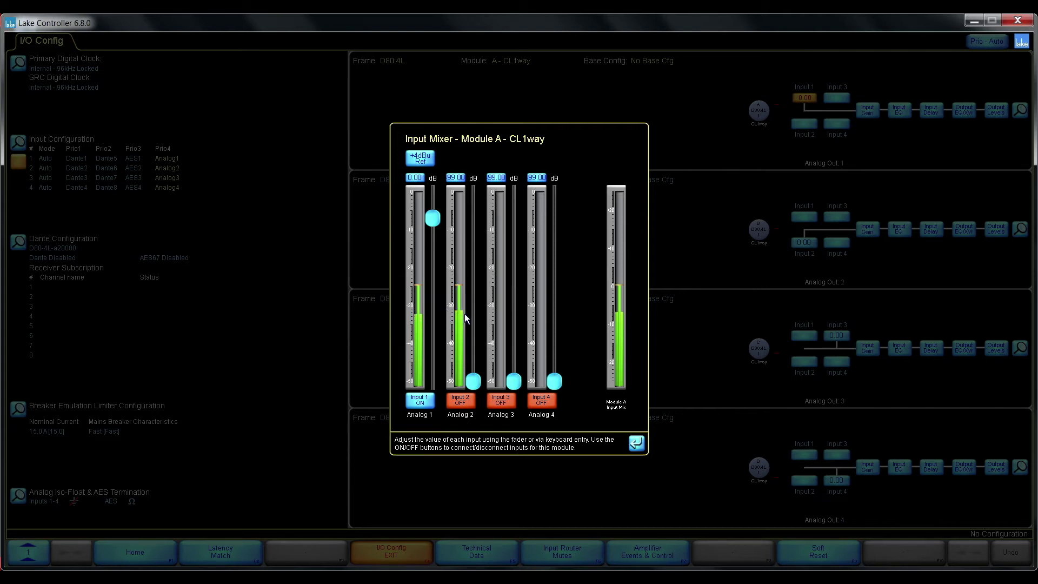
click(637, 444)
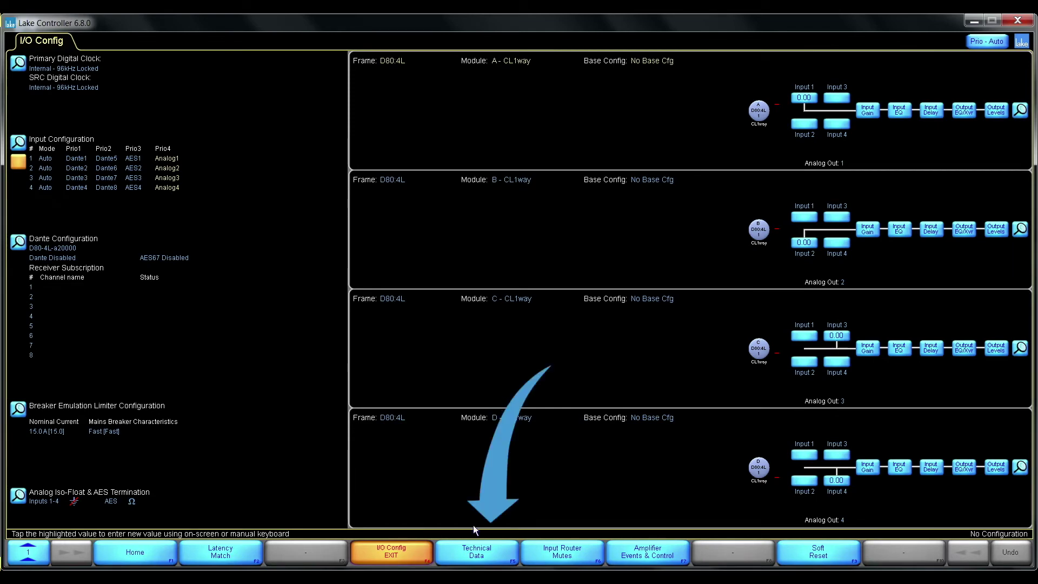
- Confirm the D80:4L's network settings in its technical data with Dante Slave Only off and Dual Redundancy on
click(472, 555)
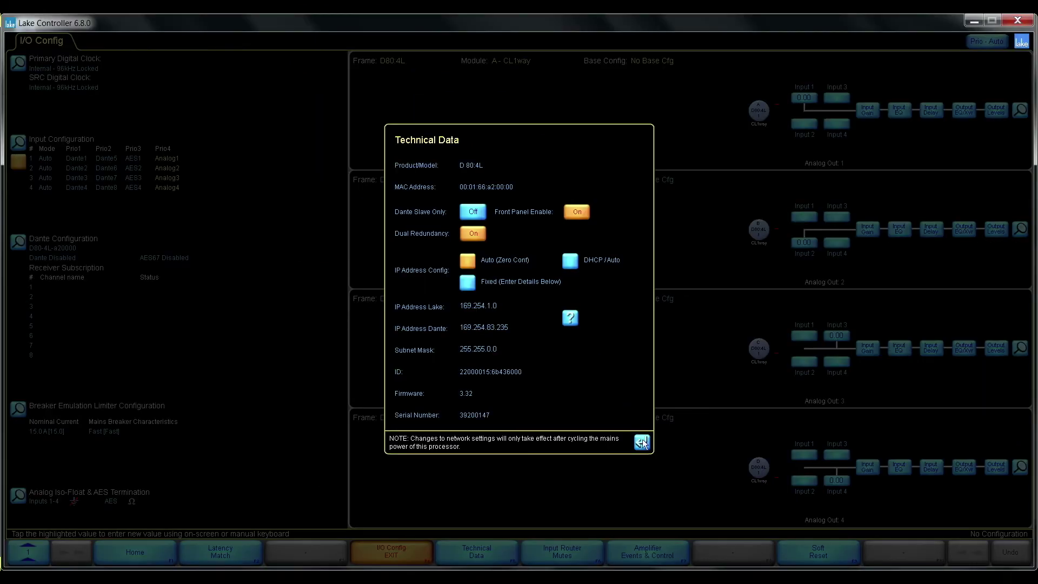
click(643, 440)
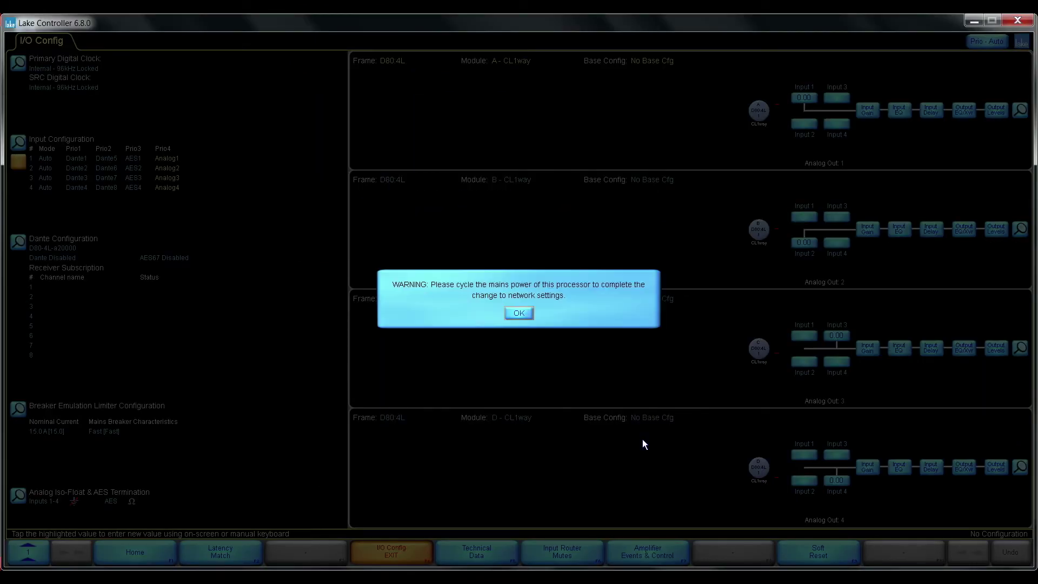
click(520, 314)
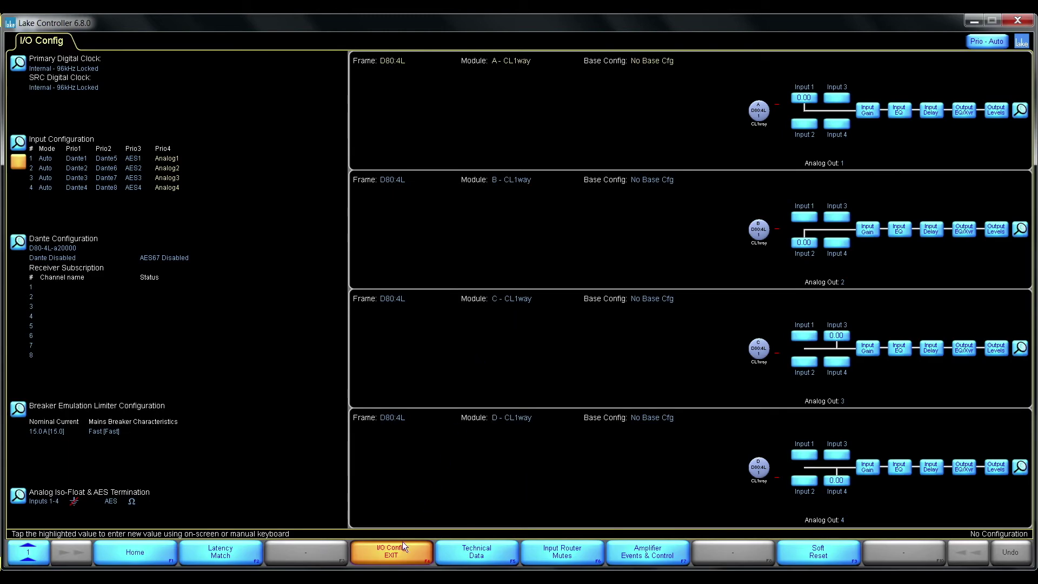
- Leave the I/O configuration, restart Lake Controller and recall the last system configuration
click(391, 551)
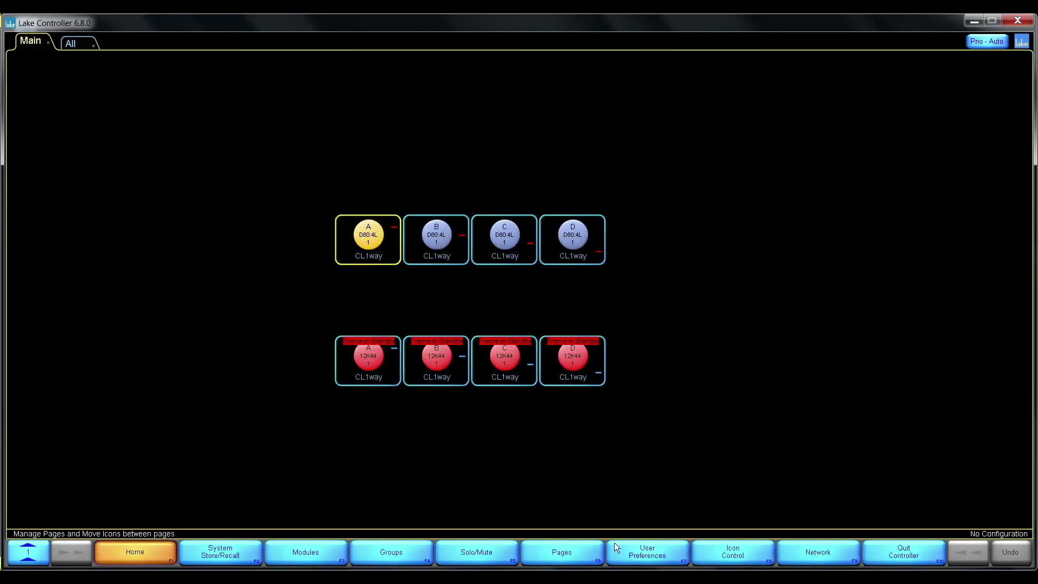
click(903, 552)
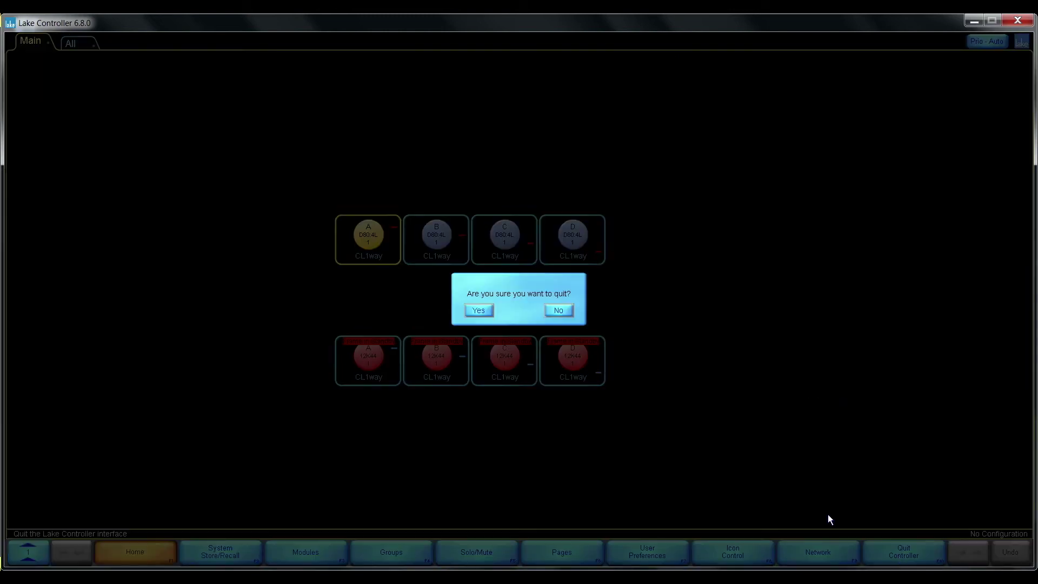
click(489, 309)
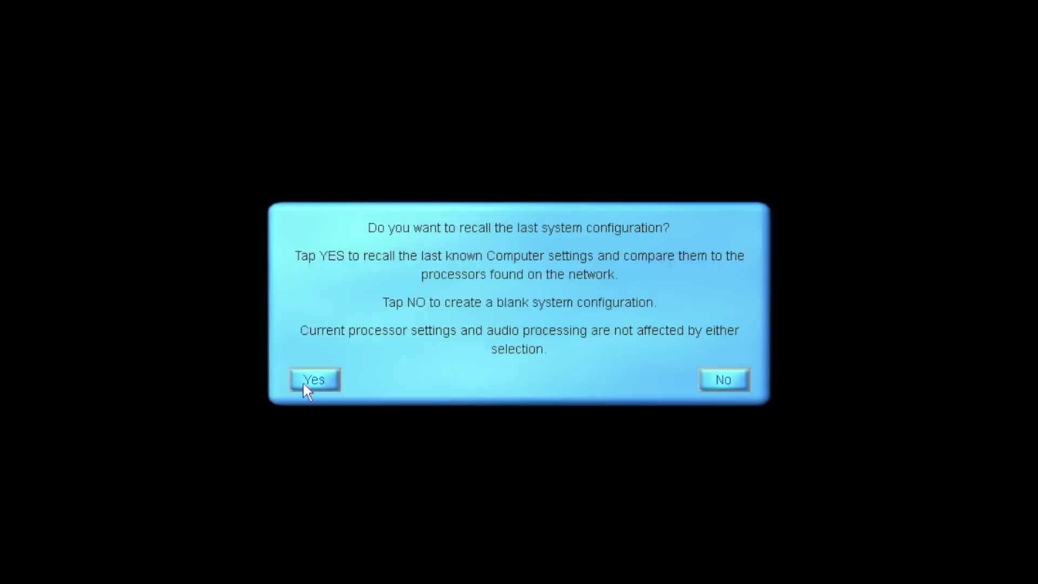
click(308, 384)
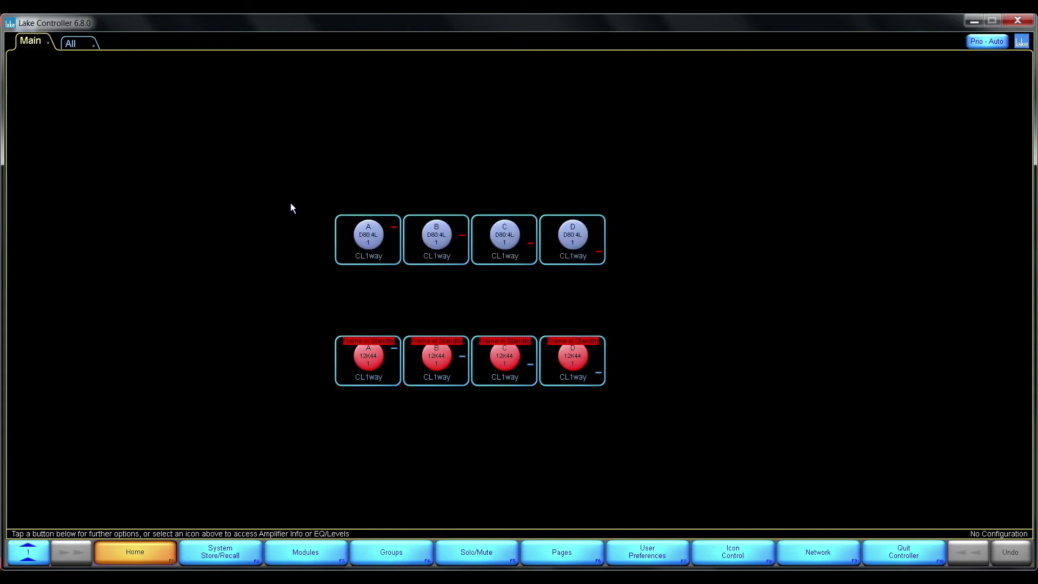
- Recheck Module A's input mixer and the D80:4L's technical data, and return to the module overview with nothing selected
double_click(359, 258)
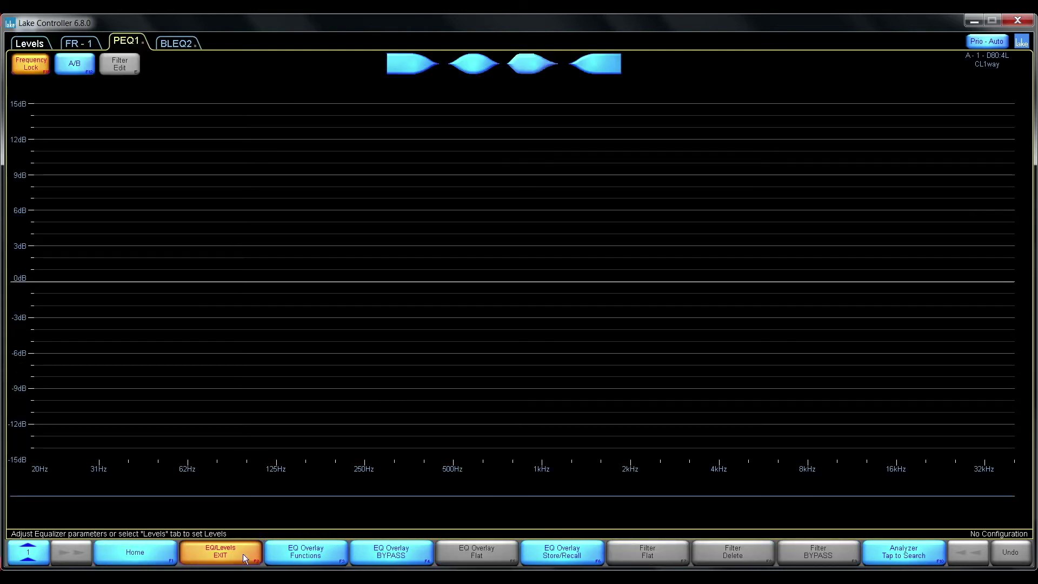
click(242, 554)
click(394, 554)
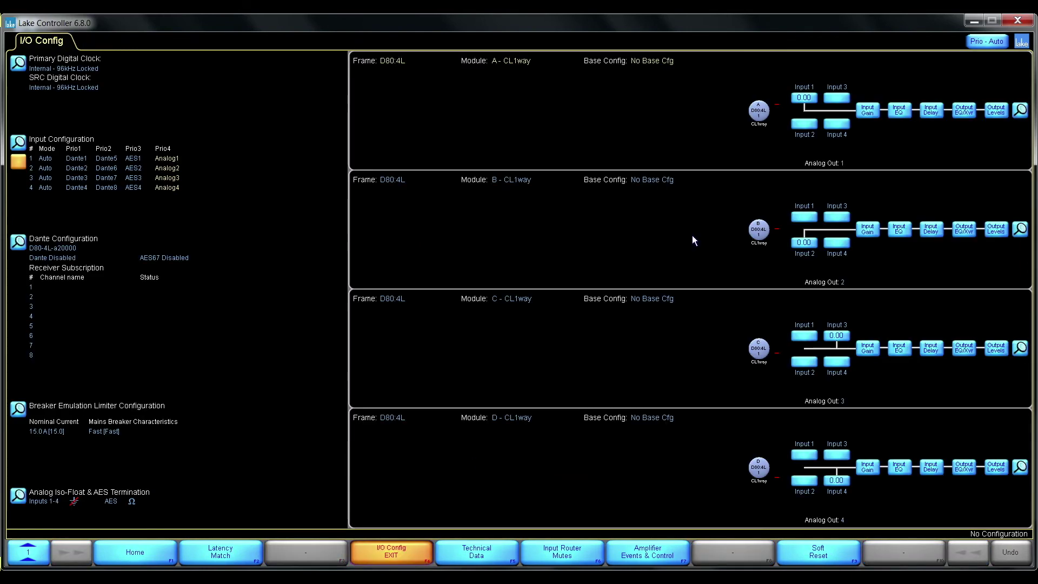
click(813, 96)
click(490, 551)
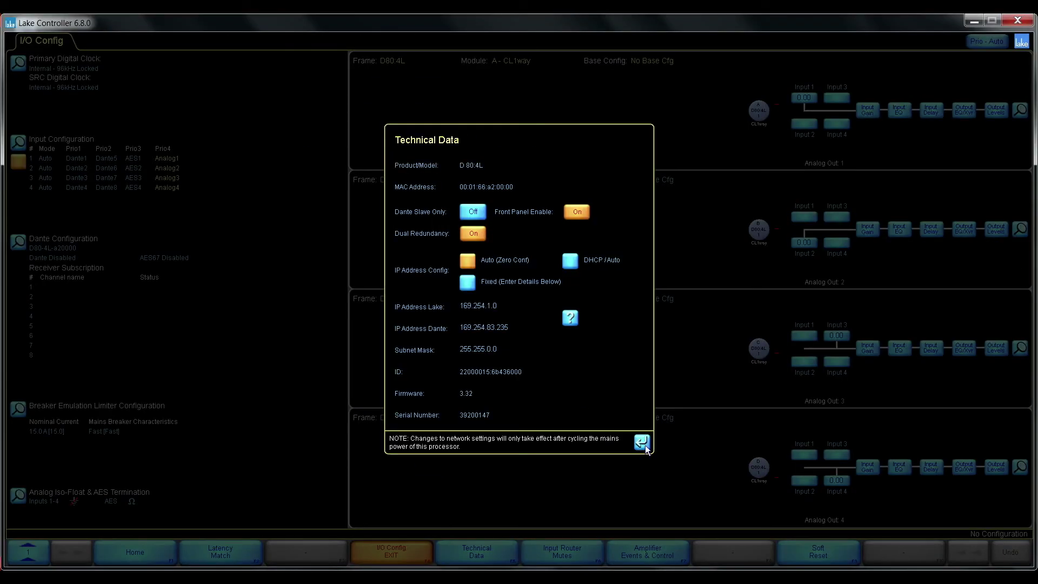
click(643, 442)
click(406, 547)
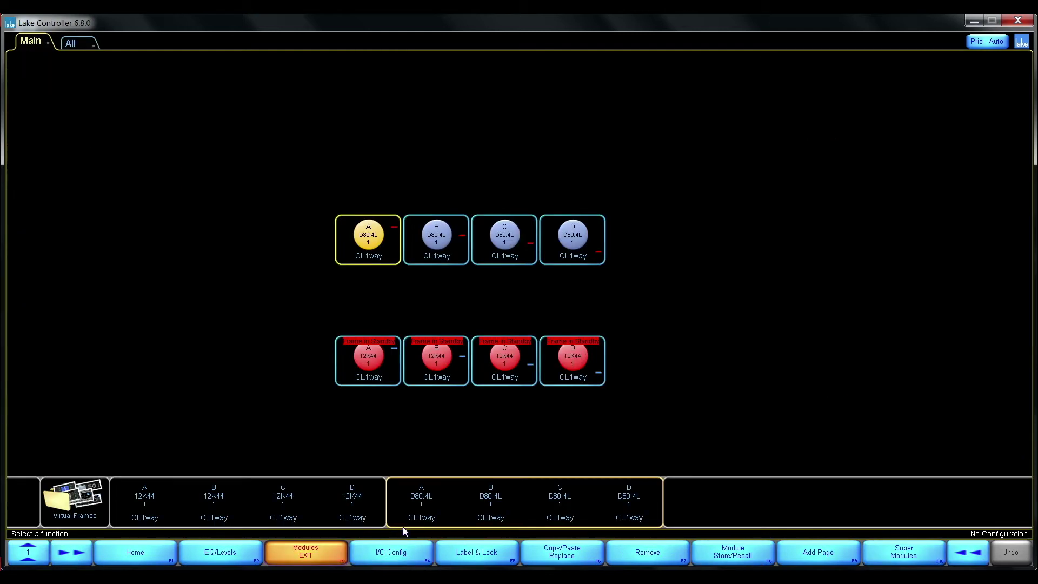
click(377, 433)
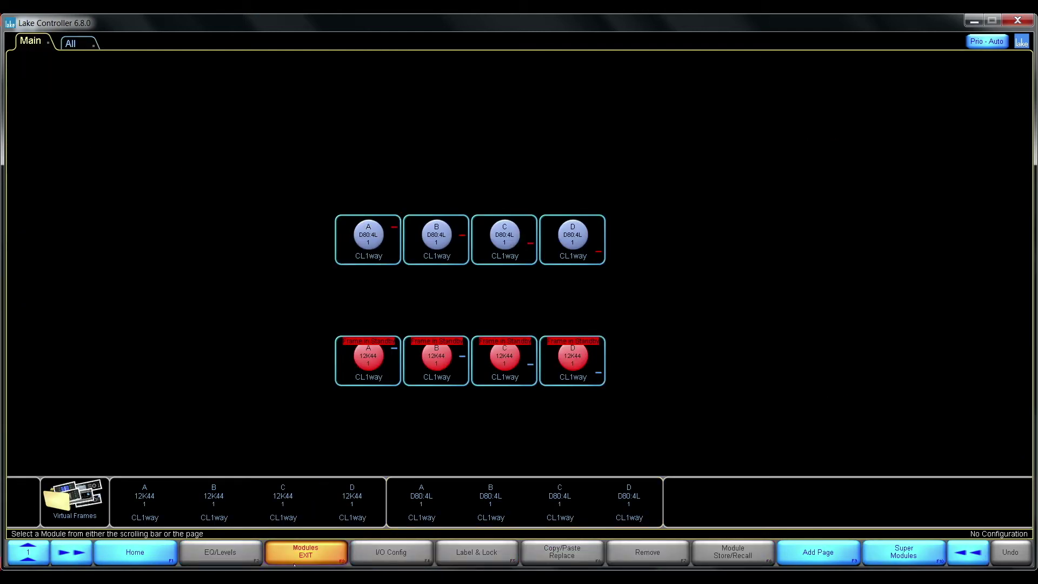
- Refresh the routing view in Dante Controller to check the available devices and streams, and return to Lake Controller
key(alt+Tab)
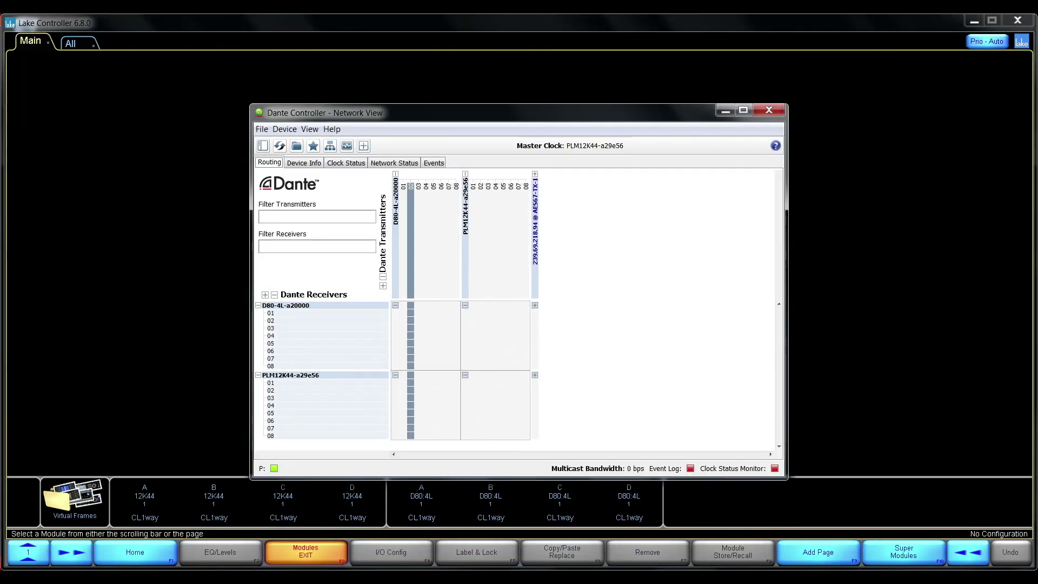
click(279, 146)
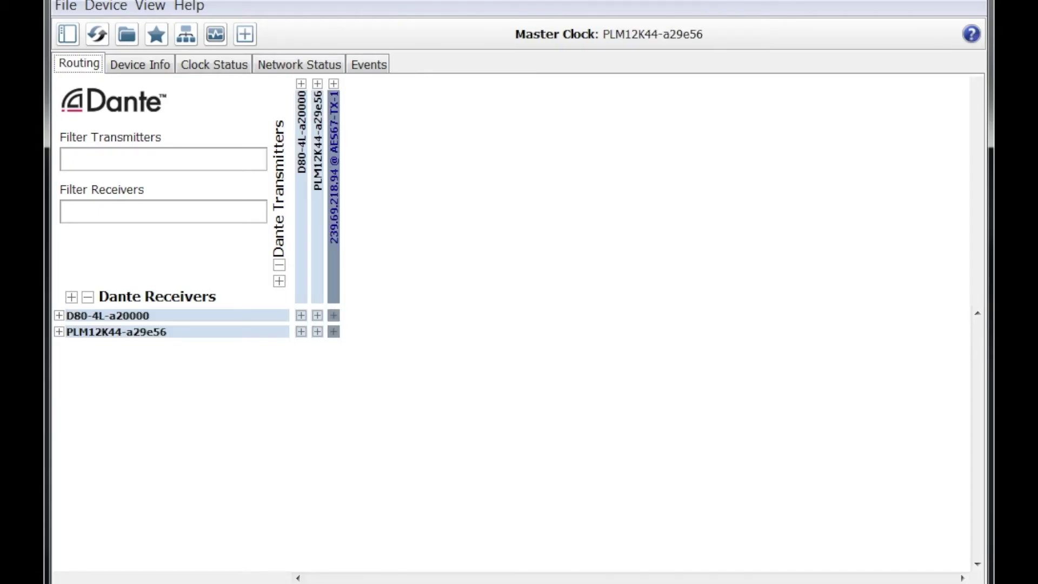
click(731, 112)
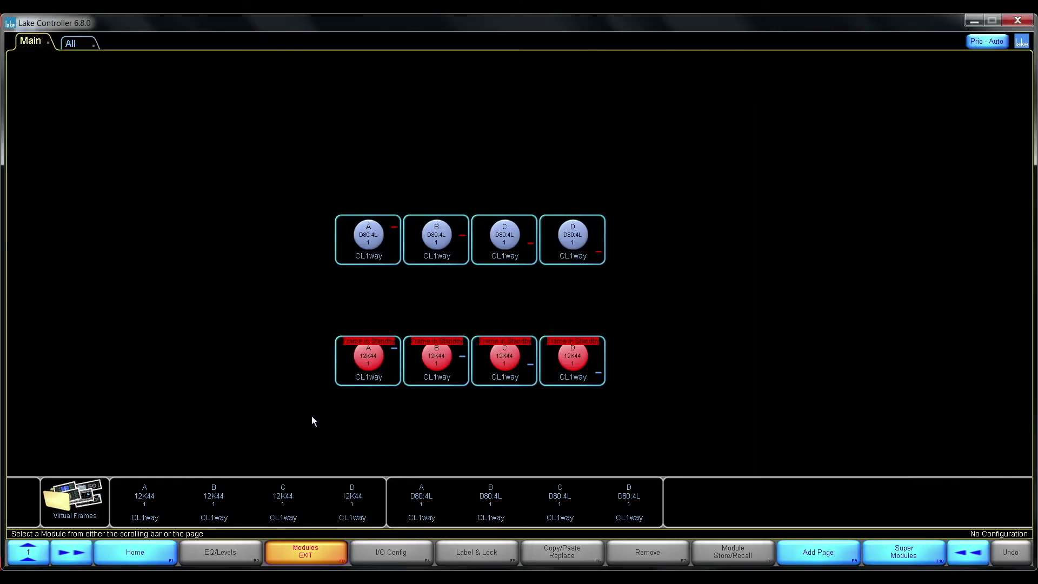
- Enable Dante on the D80:4L in its Dante and AES67 configuration
click(379, 240)
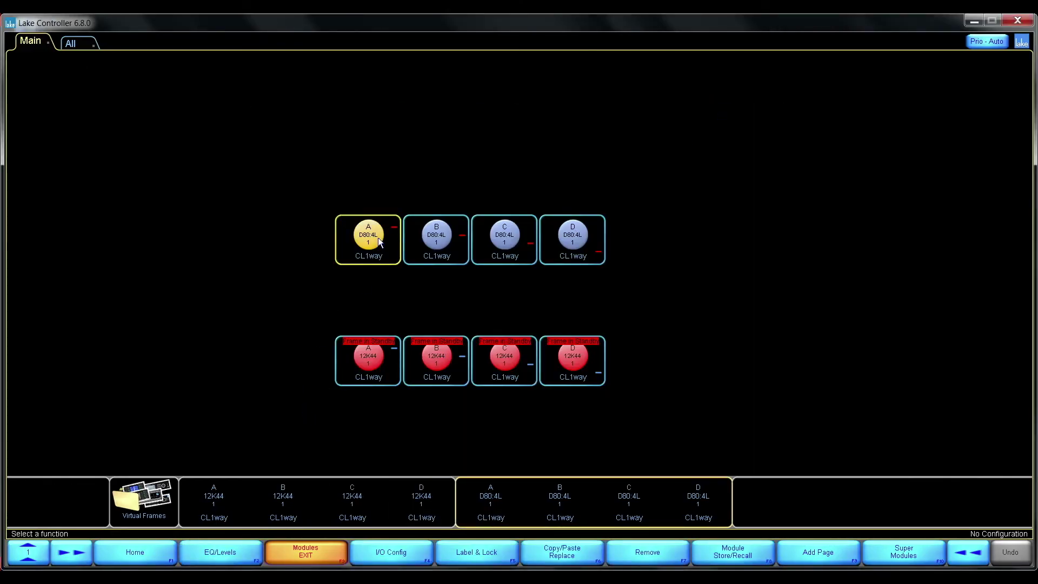
click(374, 544)
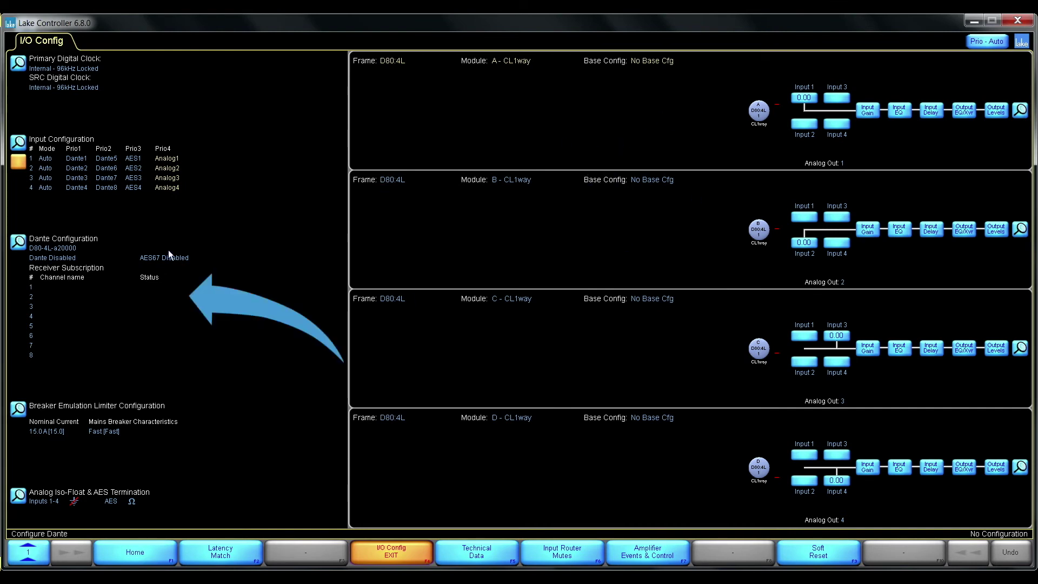
click(110, 266)
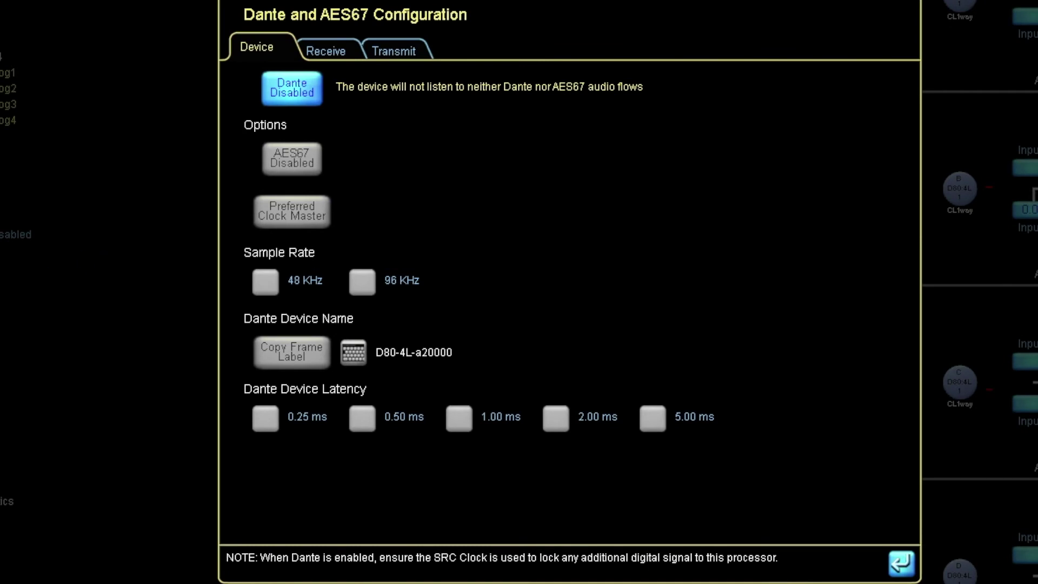
click(297, 100)
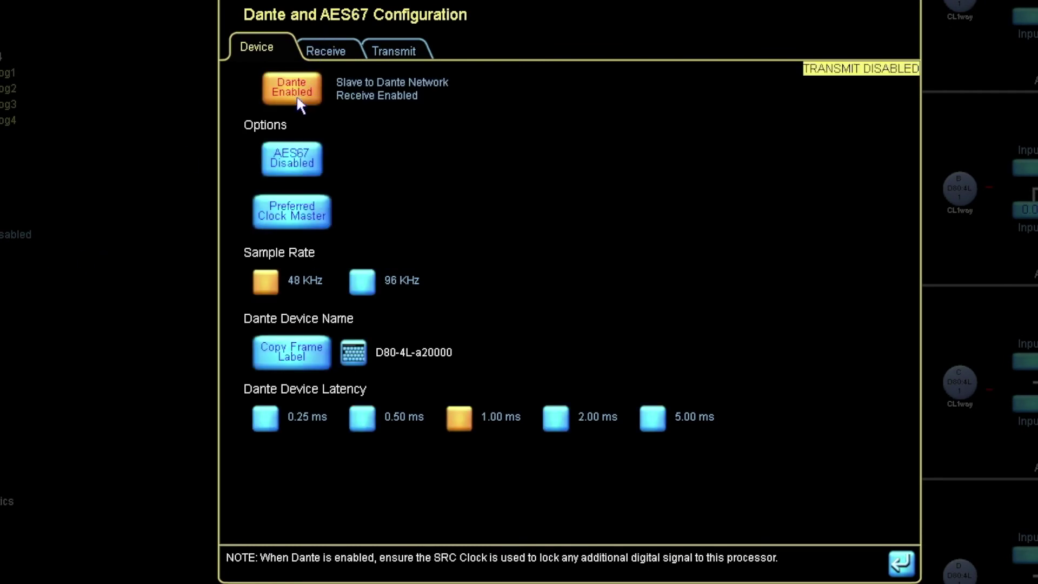
- Enable AES67 and the transmit outputs in the D80:4L's Dante and AES67 configuration, and return to the I/O configuration
click(298, 163)
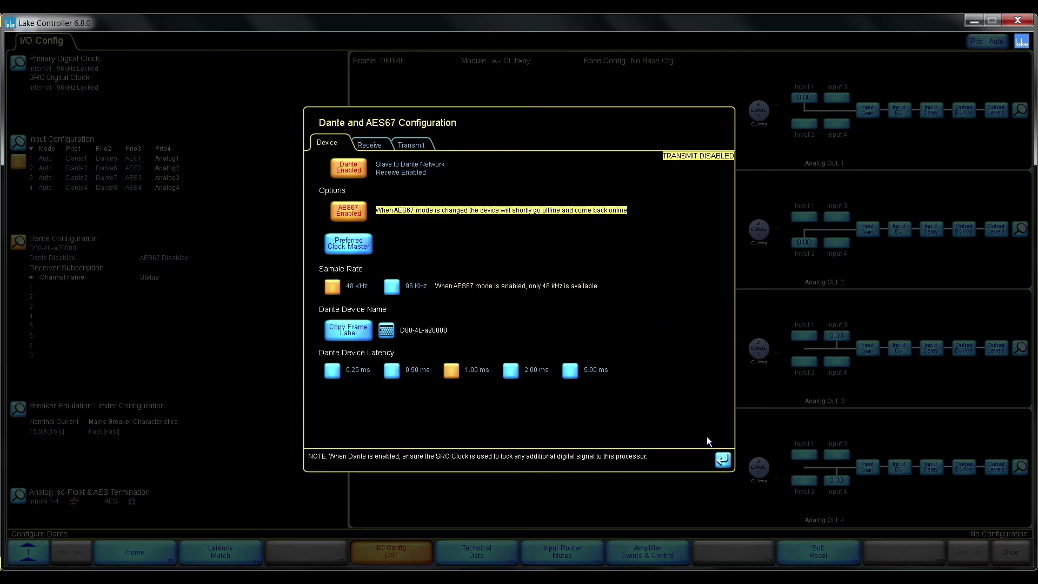
click(722, 460)
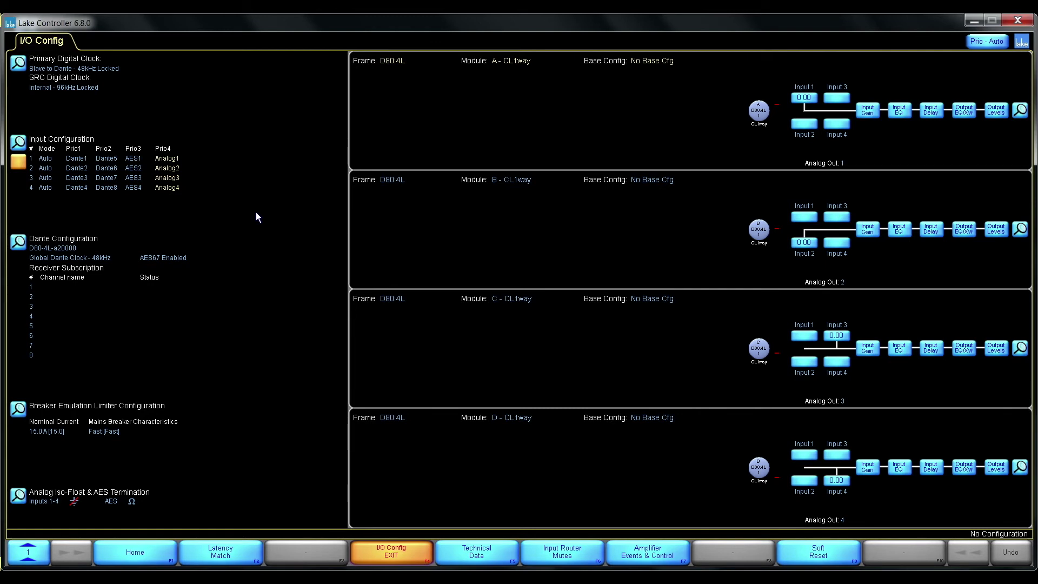
click(94, 259)
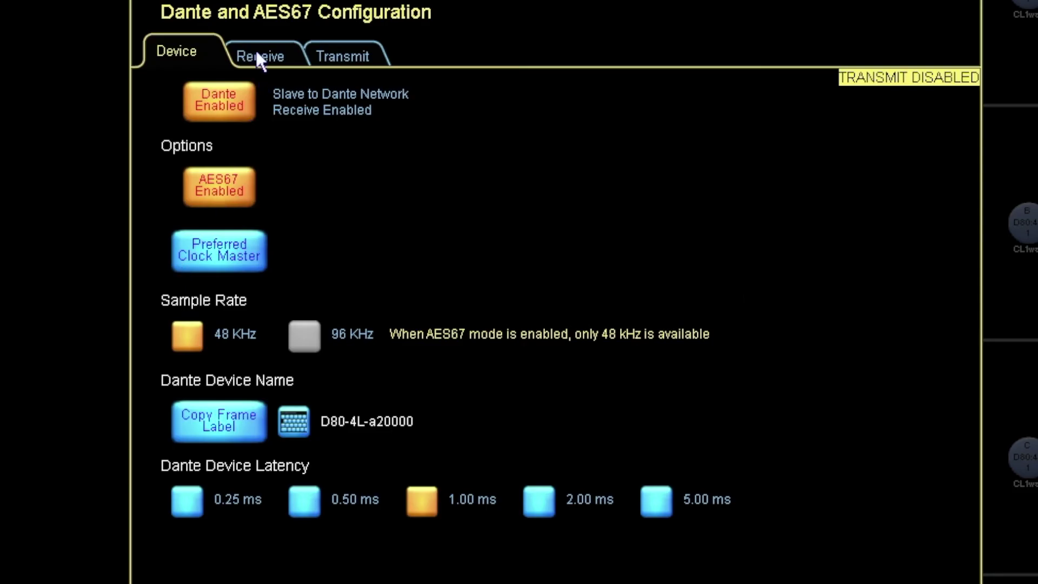
click(338, 56)
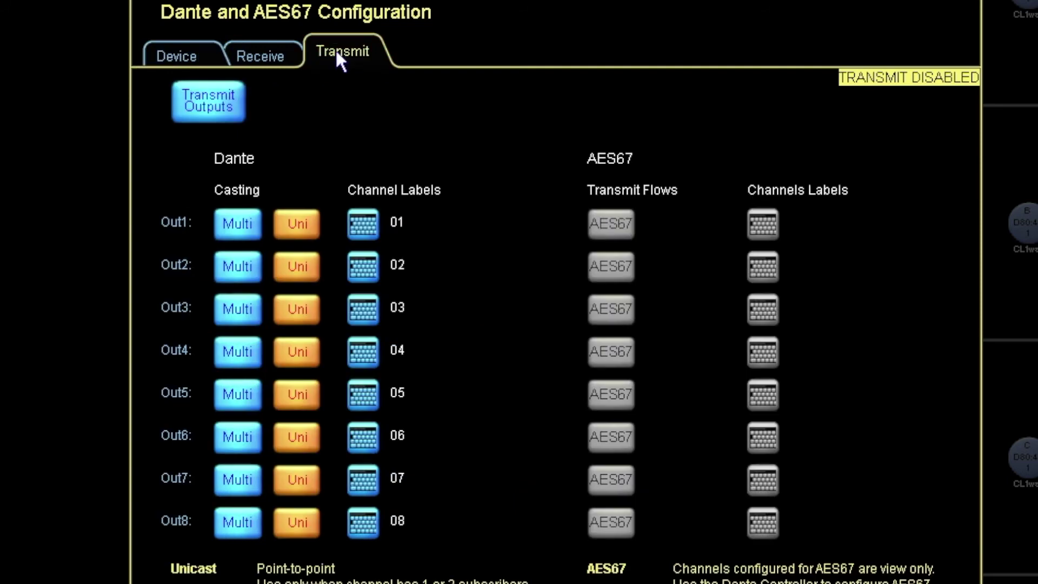
click(205, 110)
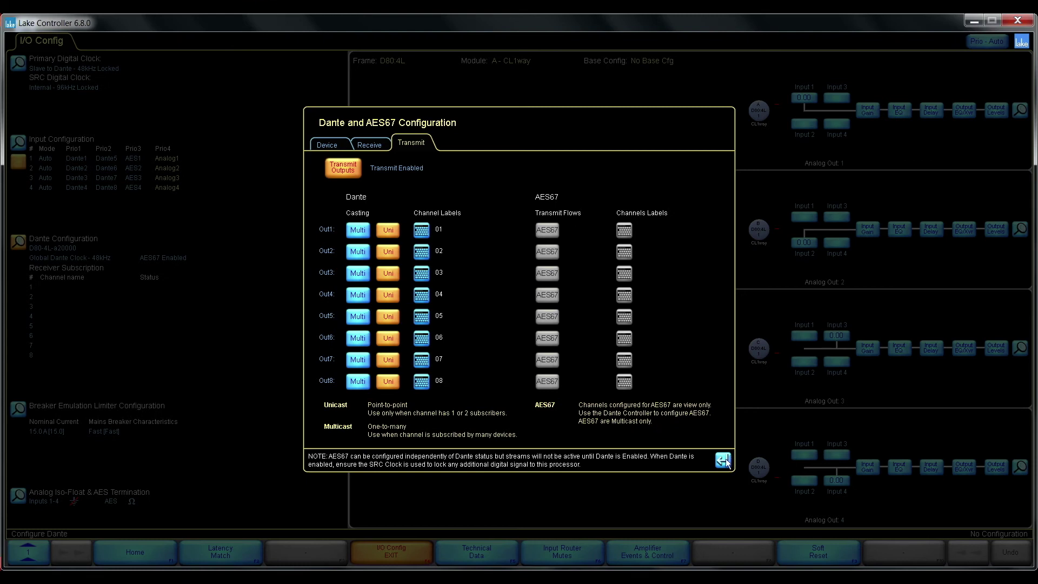
click(725, 459)
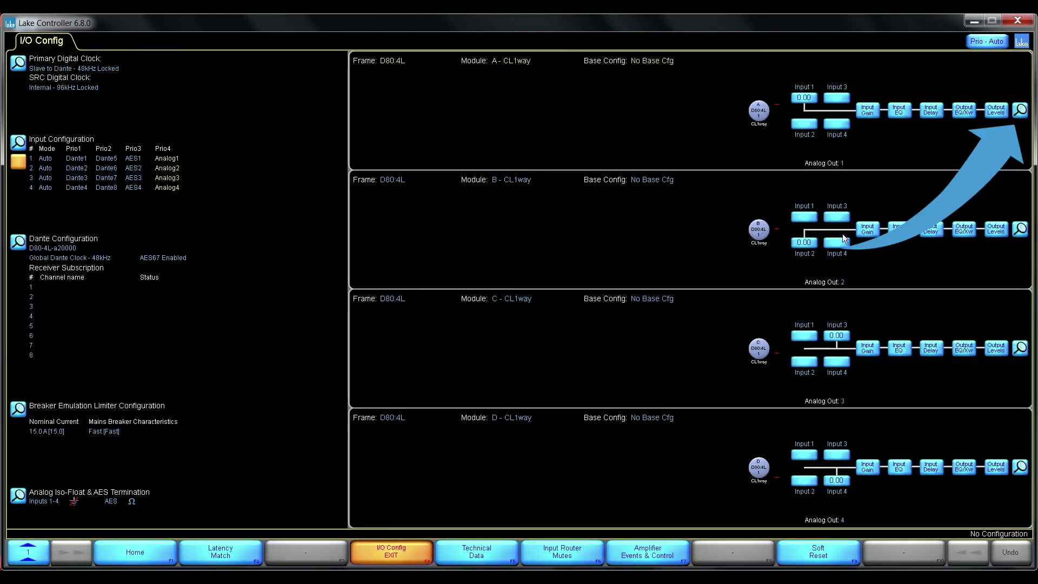
- Route analog input 1 to Dante and AES67 output 1 and analog input 2 to output 2 in the D80:4L's output configuration
click(1020, 112)
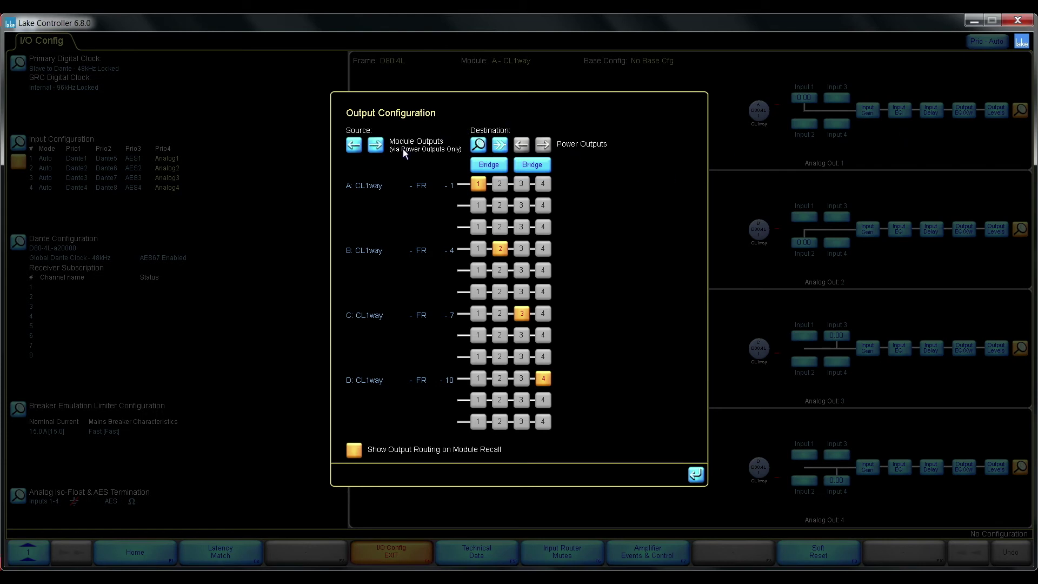
click(378, 150)
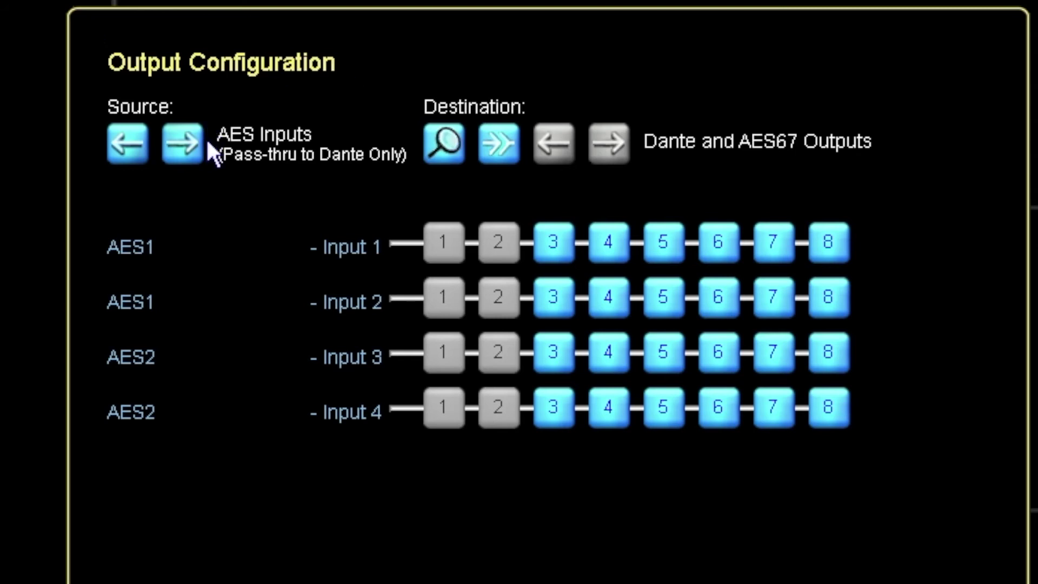
click(189, 143)
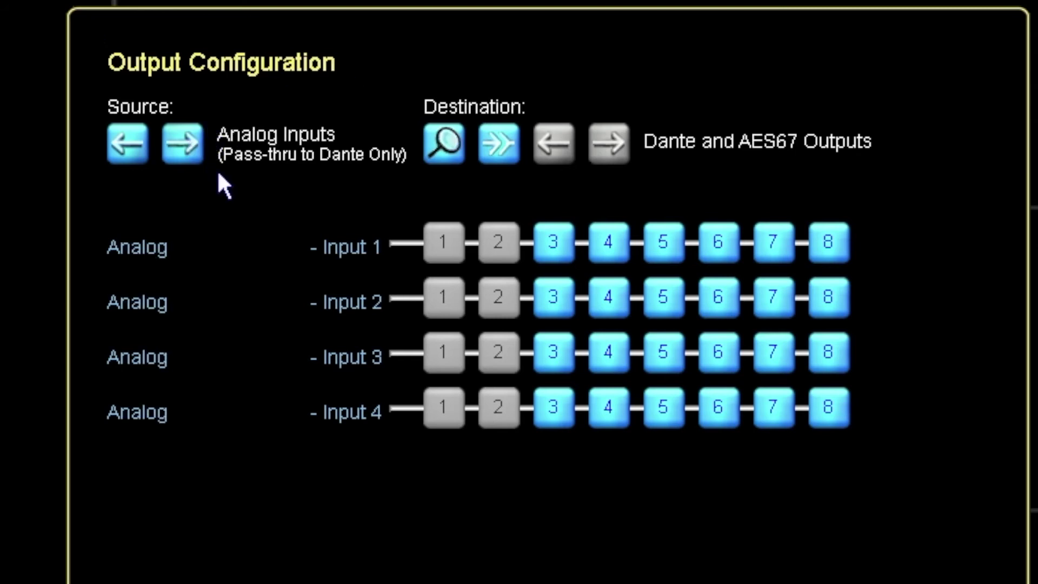
click(501, 151)
click(301, 571)
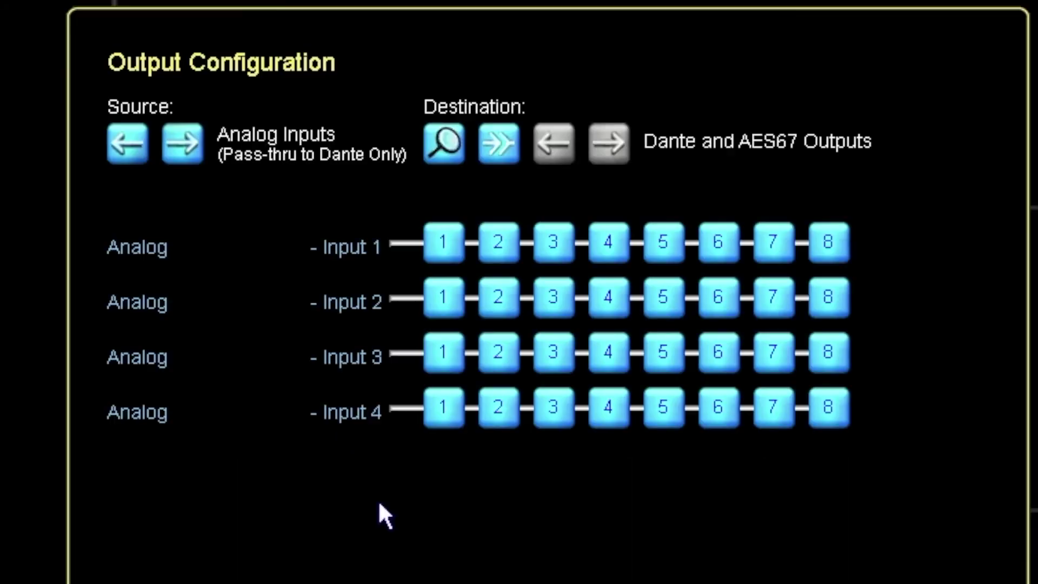
click(444, 243)
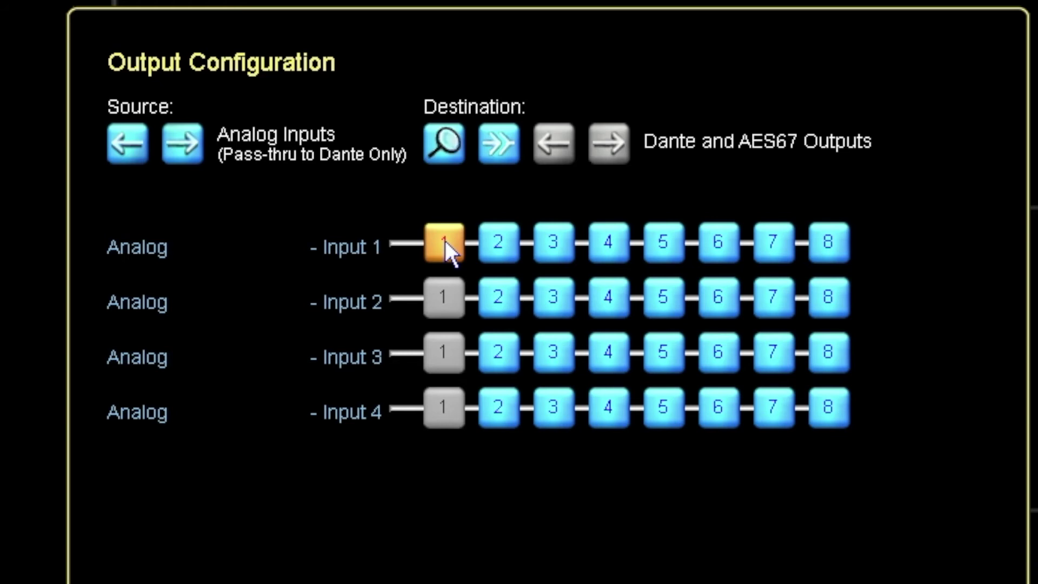
click(498, 297)
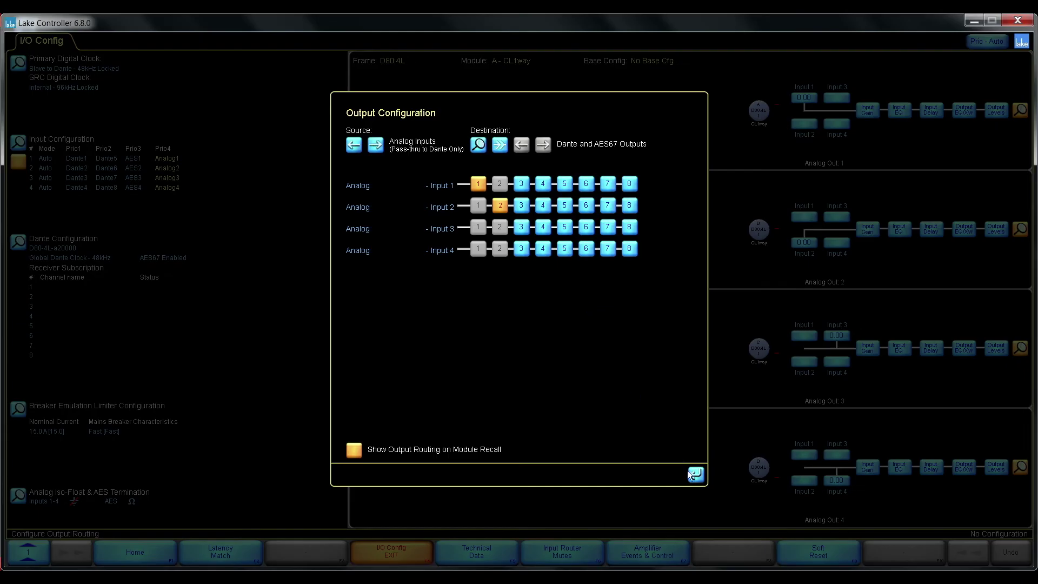
click(694, 474)
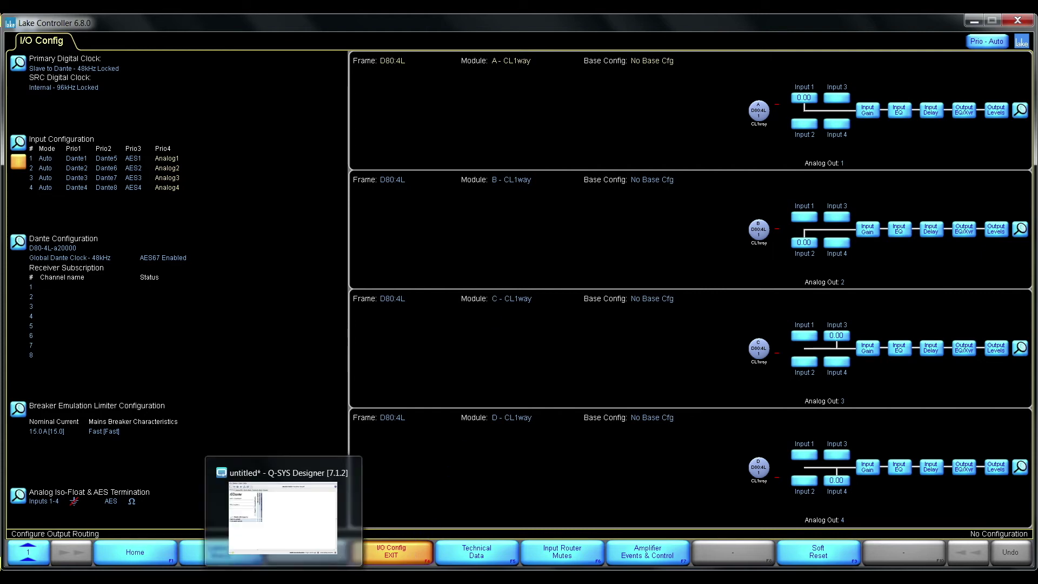
- Switch to Q-SYS Designer, add an AES67 Receiver to the inventory and place it on Page 1 of the schematic
click(318, 576)
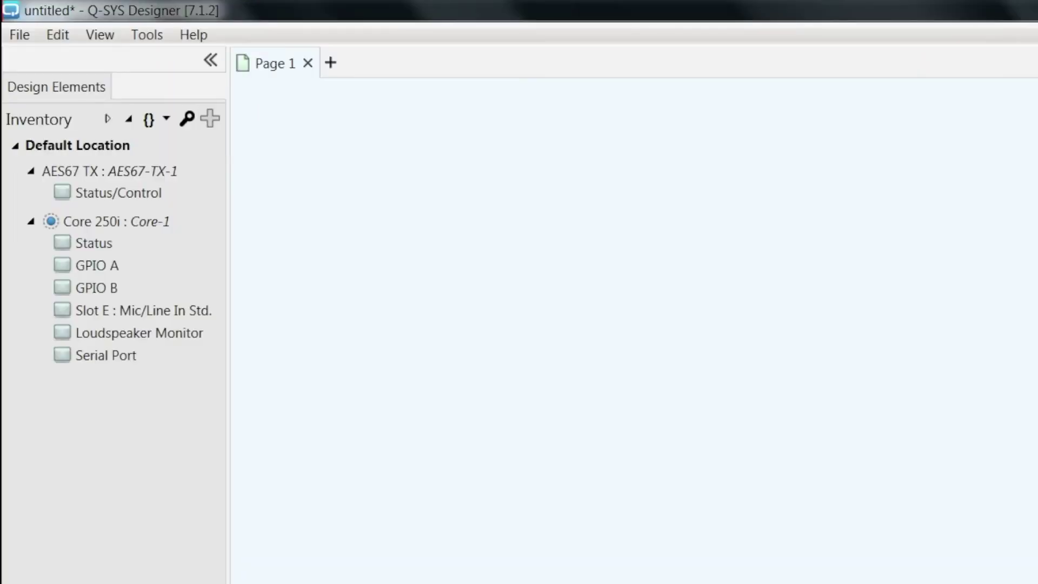
click(125, 84)
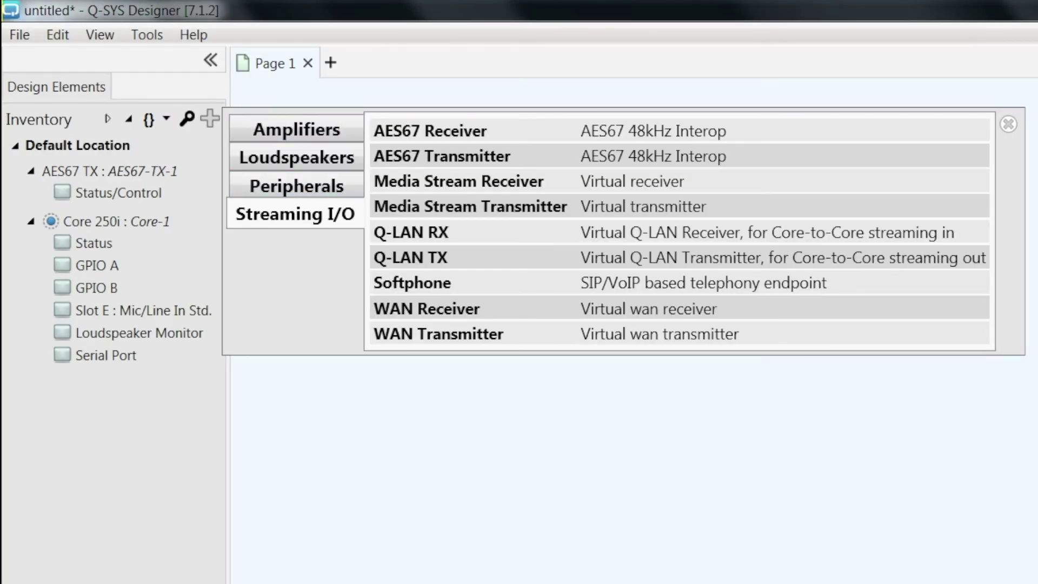
click(430, 130)
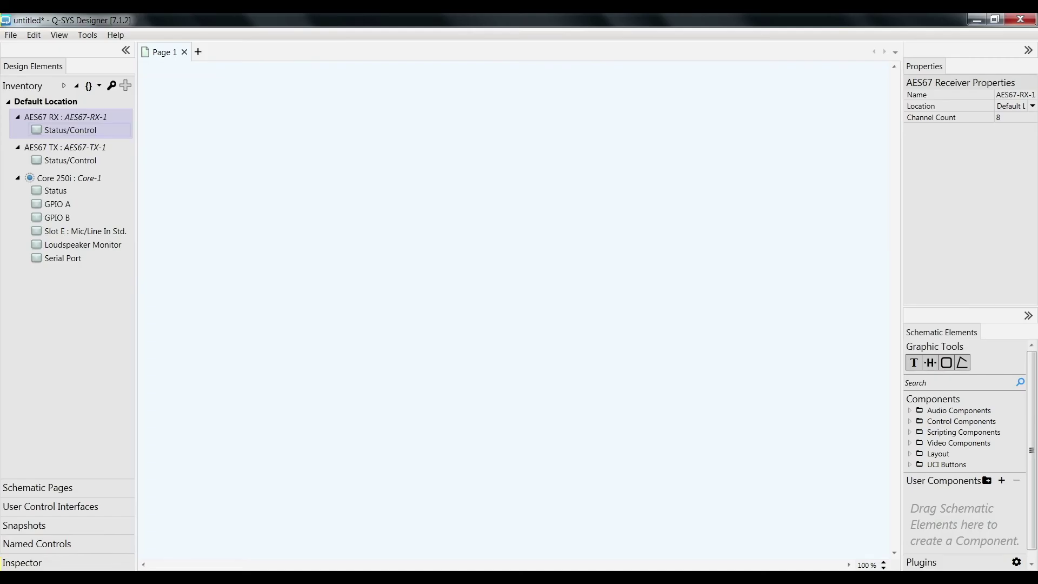
drag(496, 215, 496, 216)
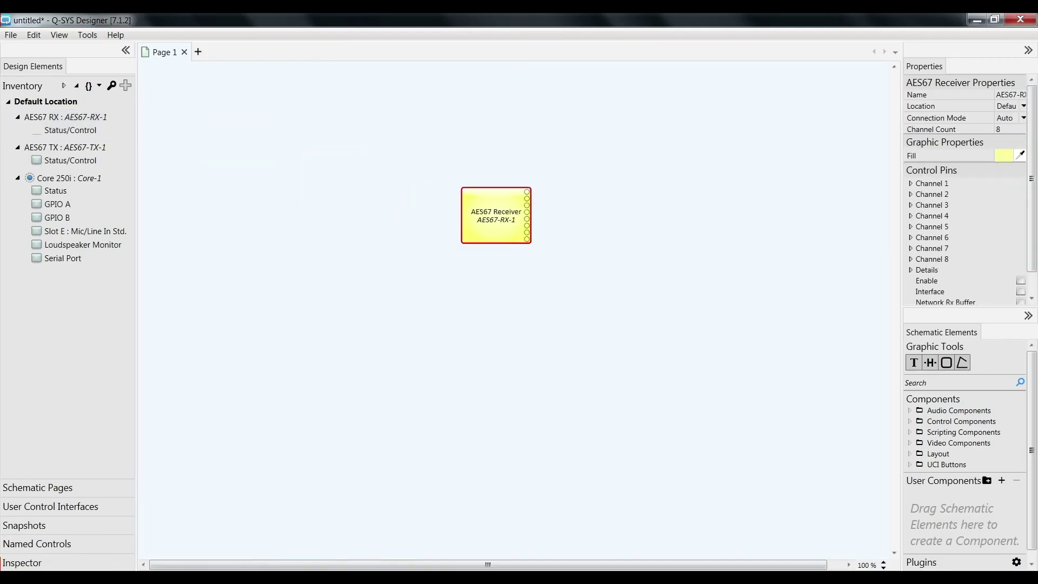
- Open the AES67 Receiver's controls beside its block, and save the design to the Core and run it
double_click(496, 215)
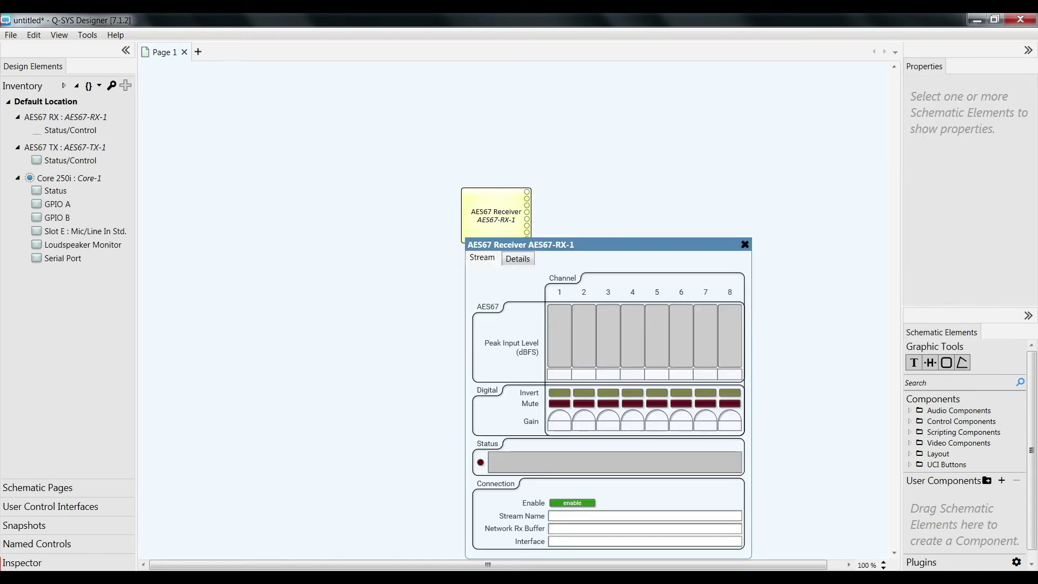
drag(608, 244, 675, 129)
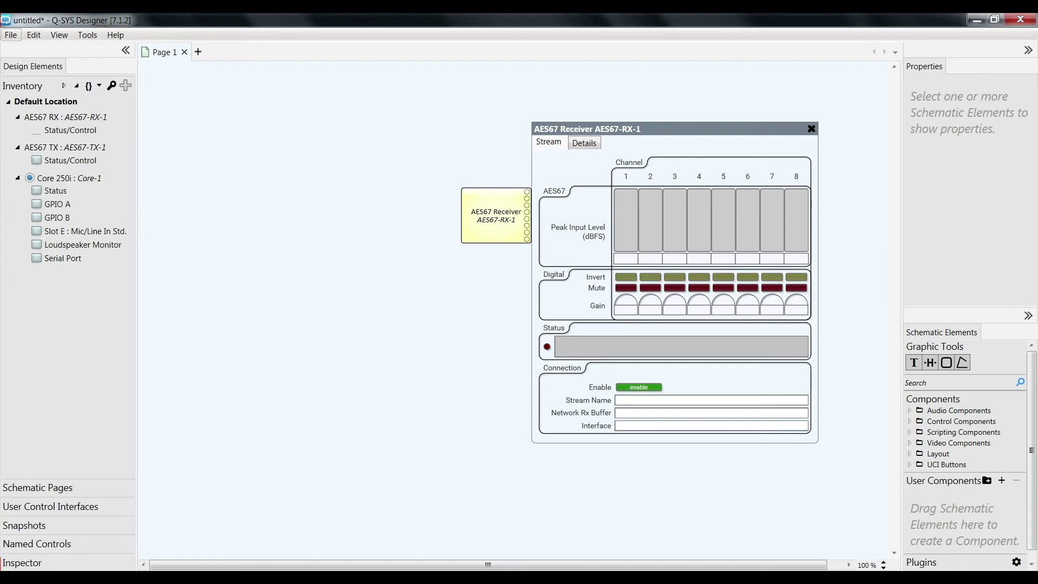
click(11, 34)
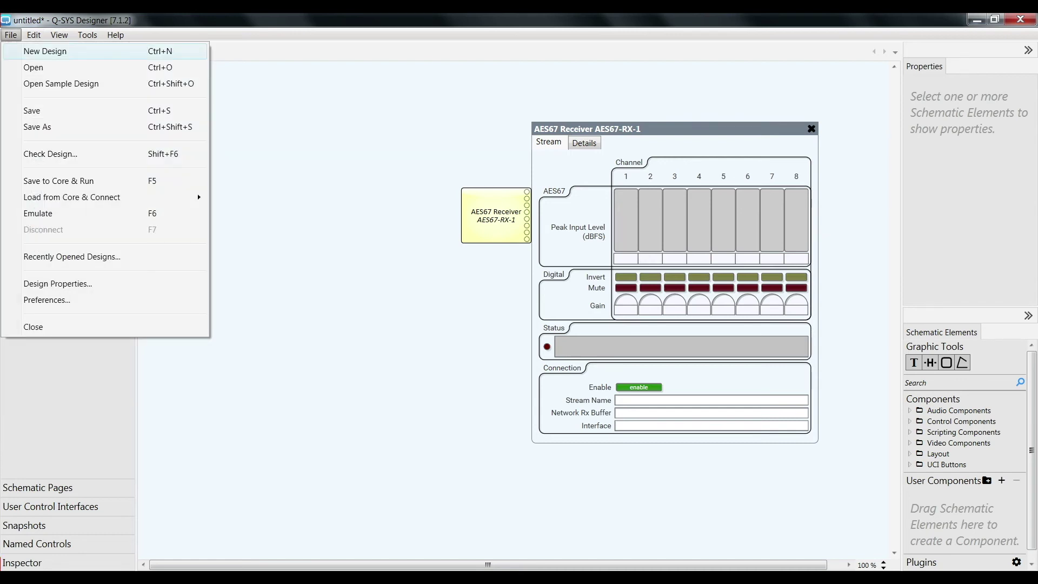
click(58, 181)
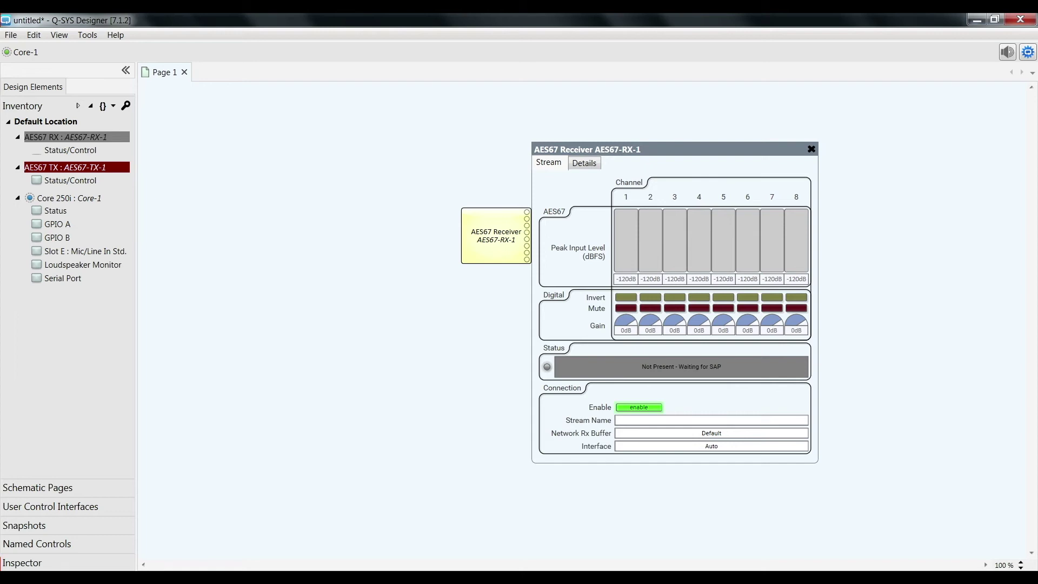
- Switch to Dante Controller, refresh the routing view and move its window clear of the AES67 Receiver's controls
key(alt+Tab)
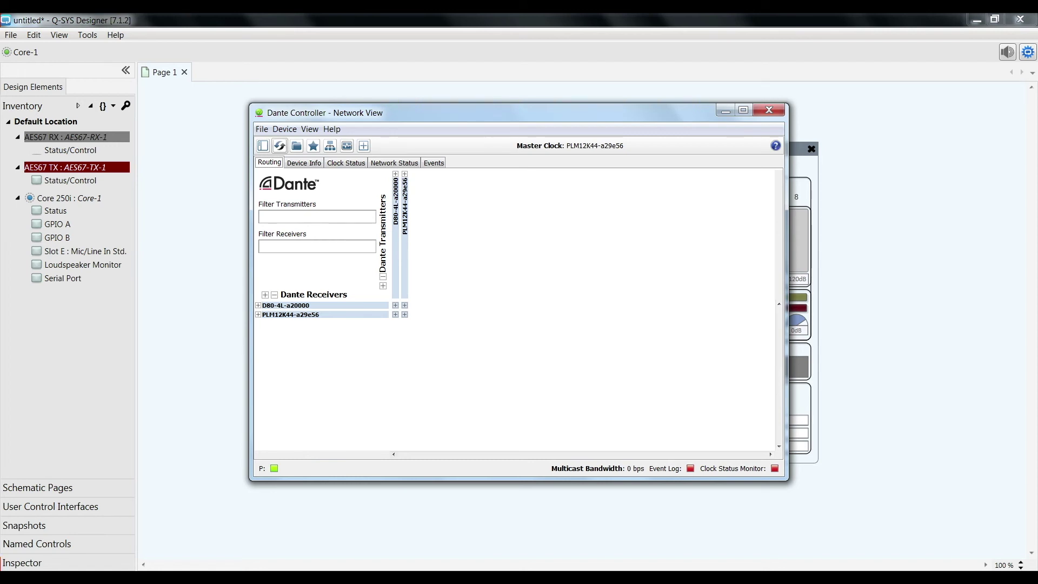
click(279, 145)
drag(364, 113, 156, 116)
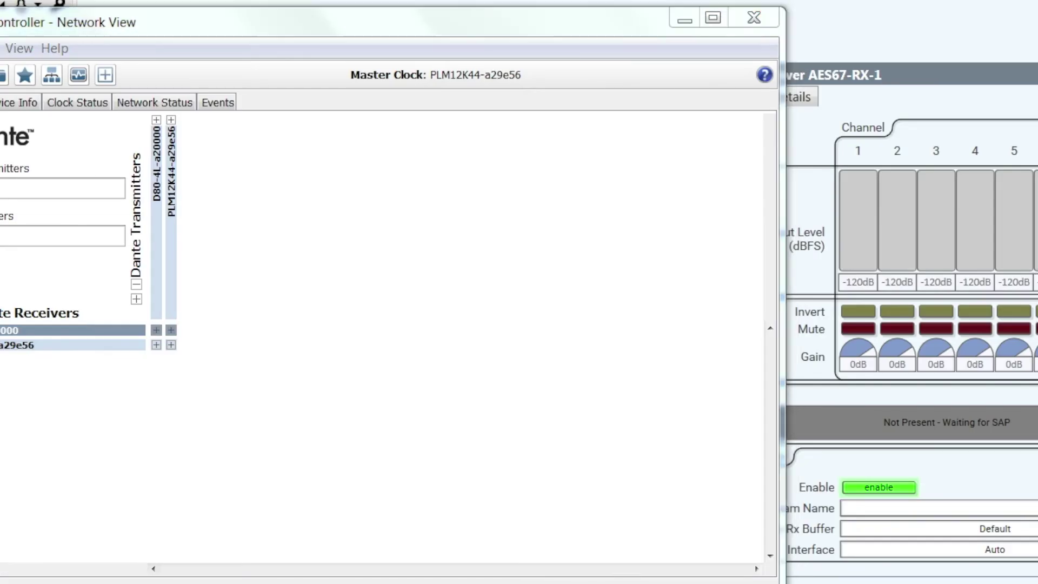
- Create an AES67 multicast flow on D80-4L-a20000 containing transmit channels 01 and 02
double_click(77, 309)
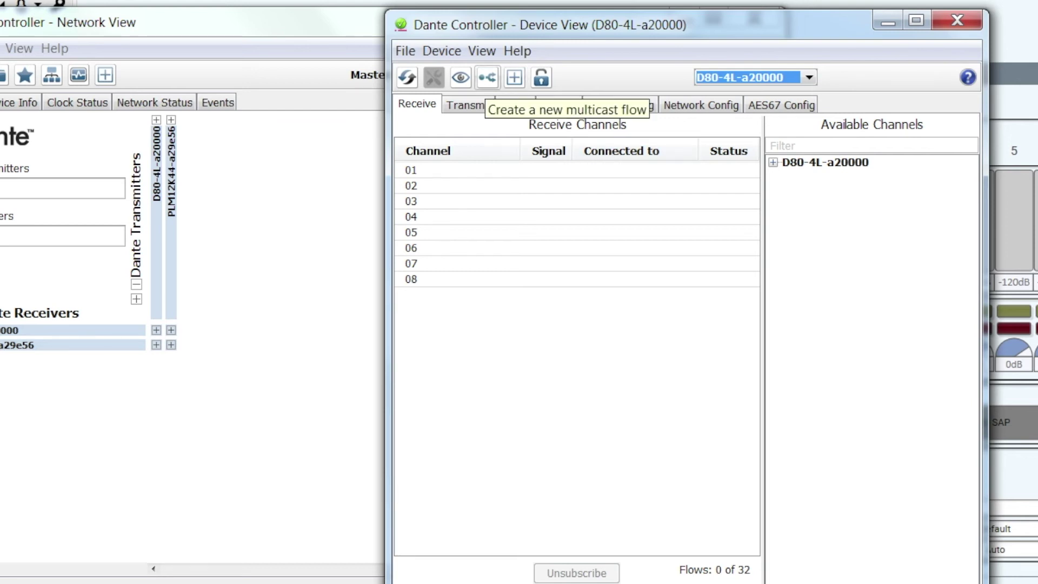
click(468, 104)
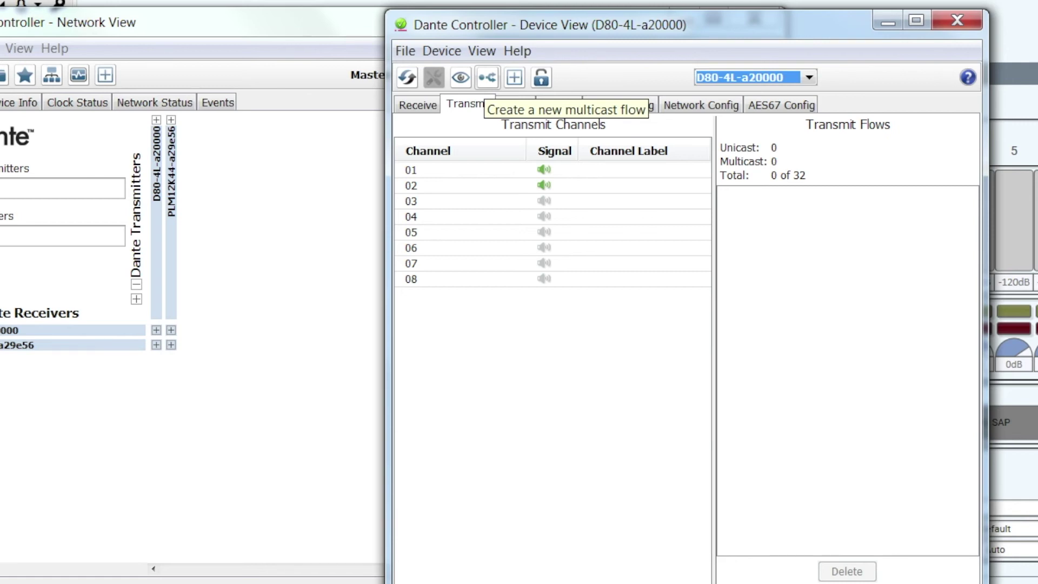
click(487, 77)
drag(777, 318, 649, 152)
click(708, 269)
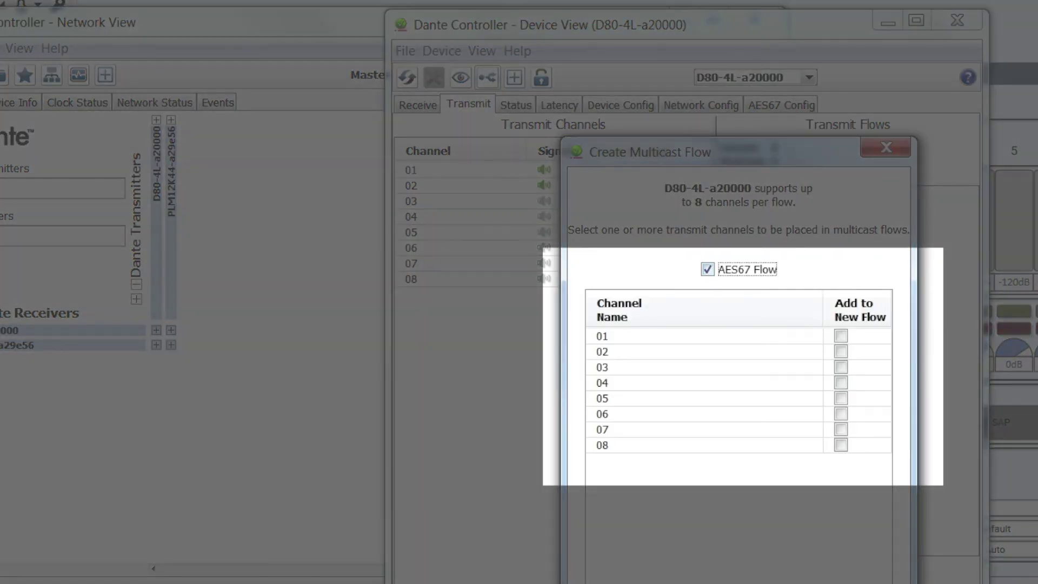
click(840, 336)
click(840, 351)
key(Return)
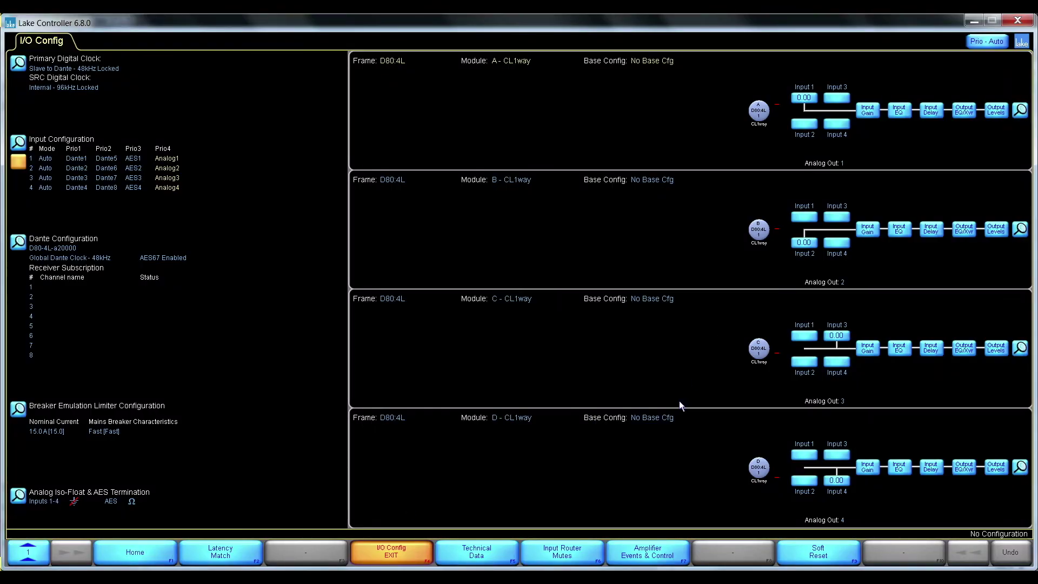
- Check the D80:4L's AES67 transmit flows in Lake Controller, and assign stream D80-4L-a20000 : 32 to the AES67 Receiver in Q-SYS Designer
click(73, 276)
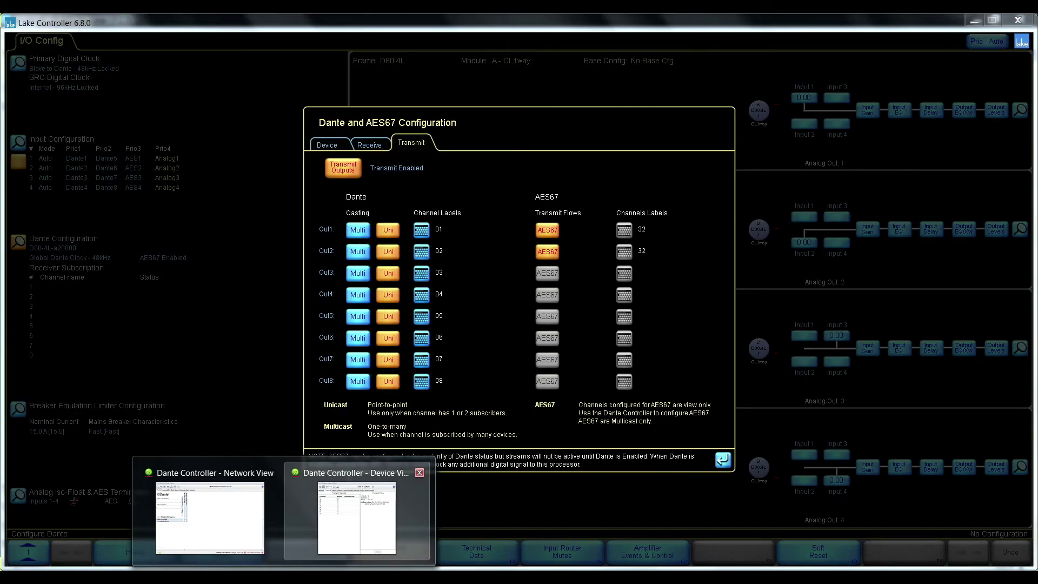
click(357, 516)
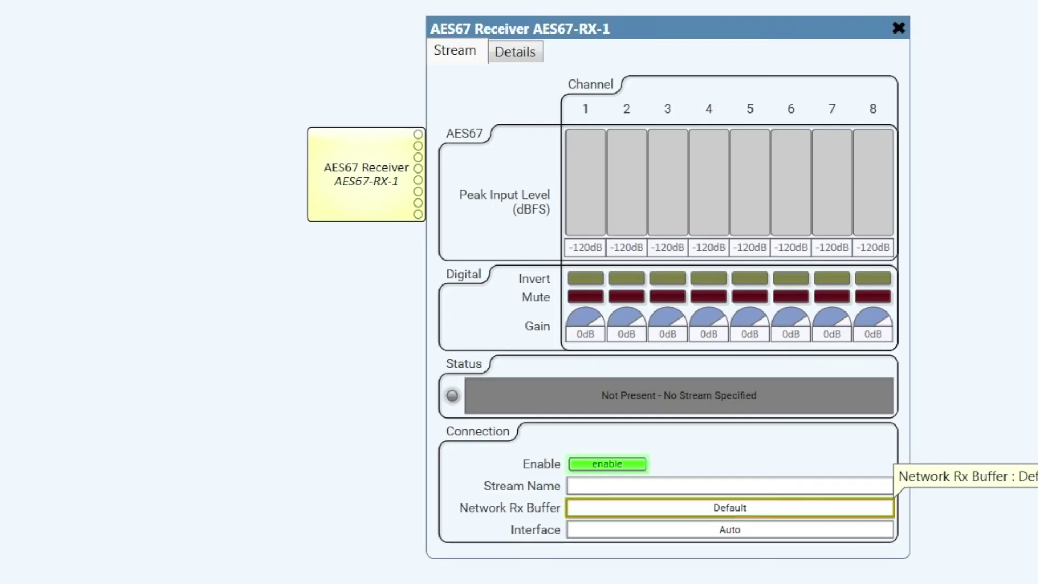
click(711, 433)
click(711, 433)
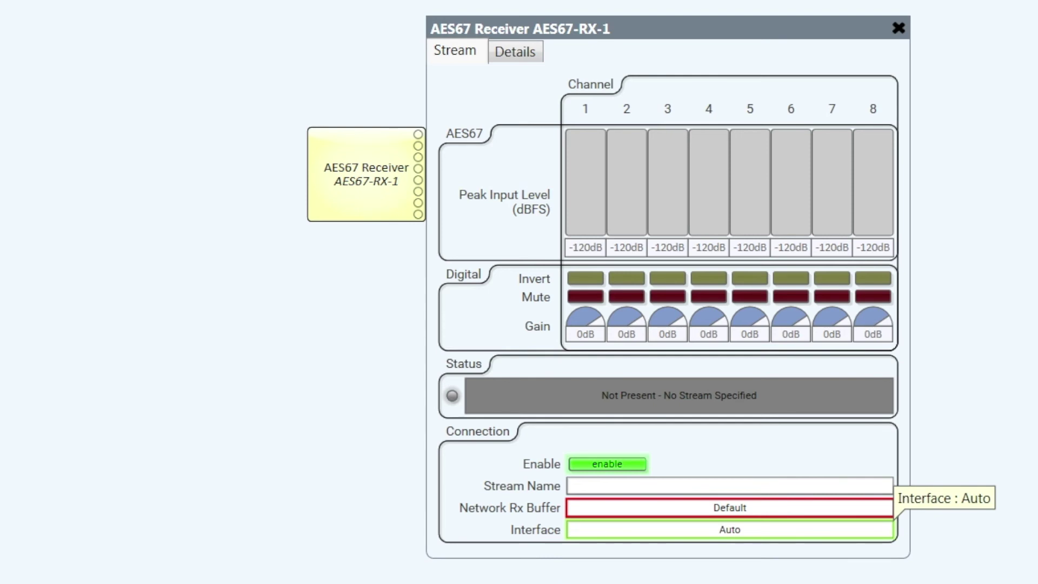
click(887, 486)
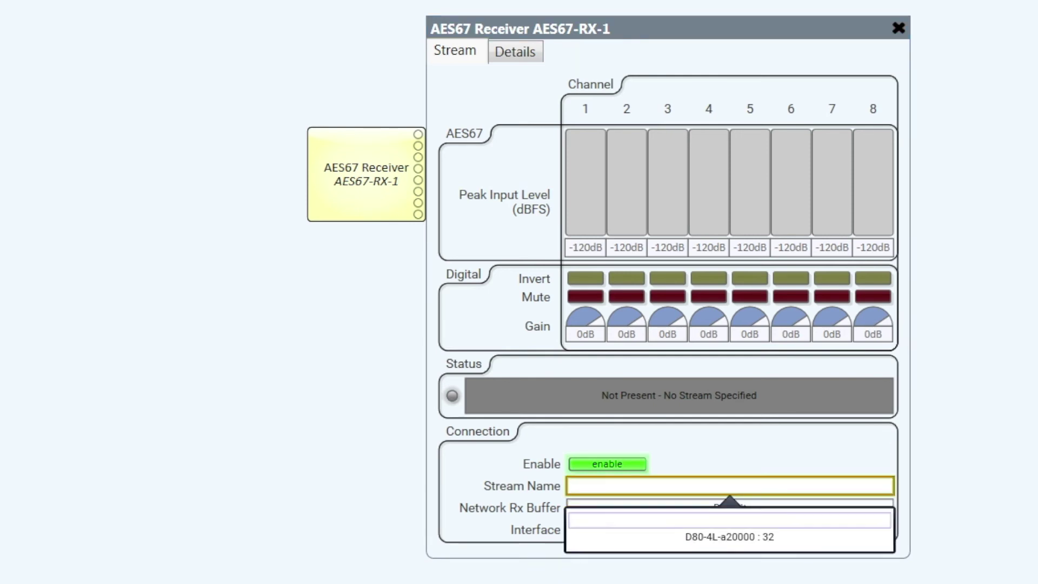
click(730, 536)
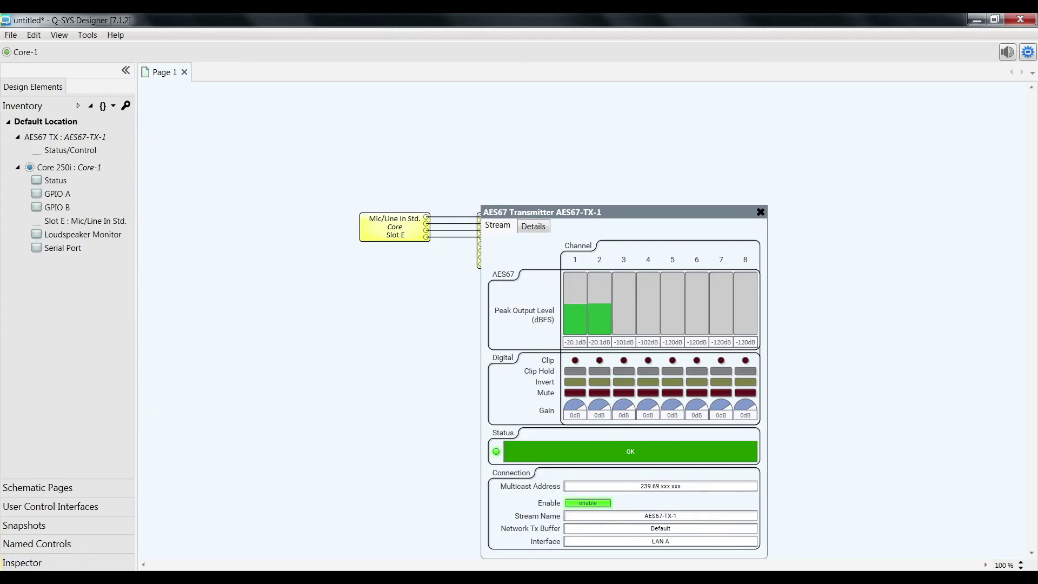
- Check the Core's Slot E Mic/Line input levels and the AES67 Transmitter's output levels, status and connection settings
key(Escape)
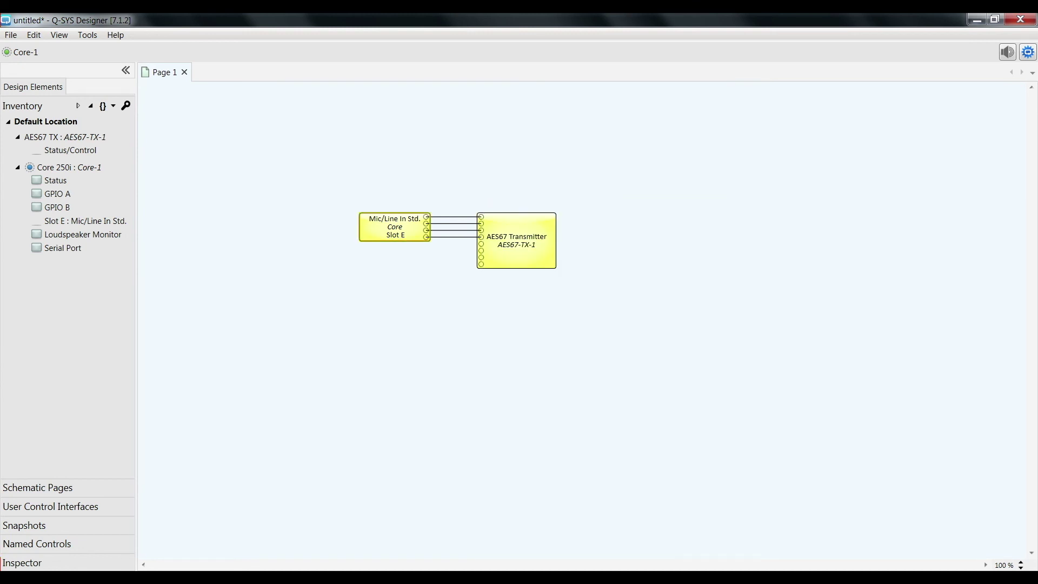
double_click(394, 227)
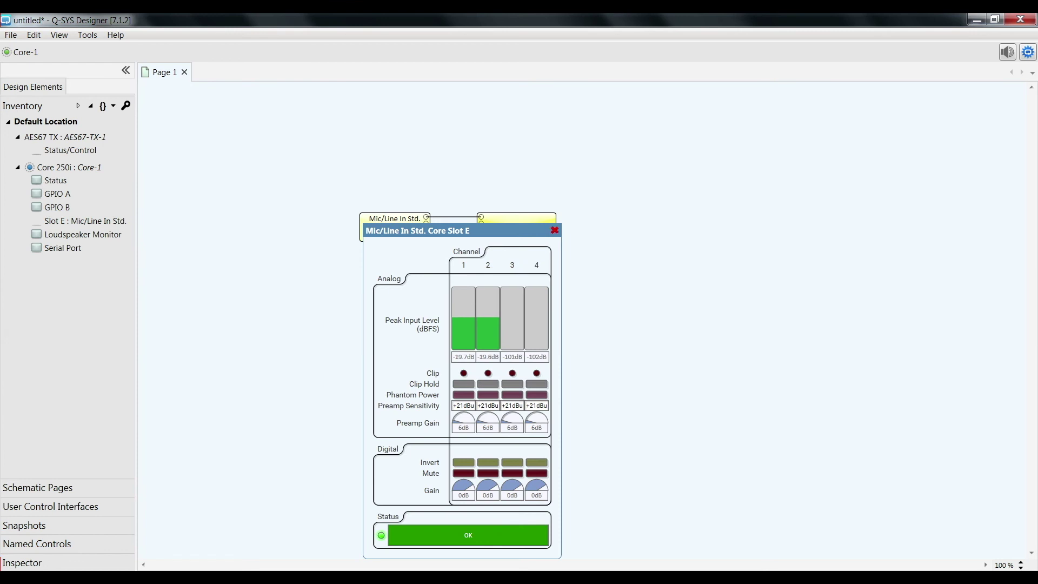
click(554, 230)
double_click(516, 241)
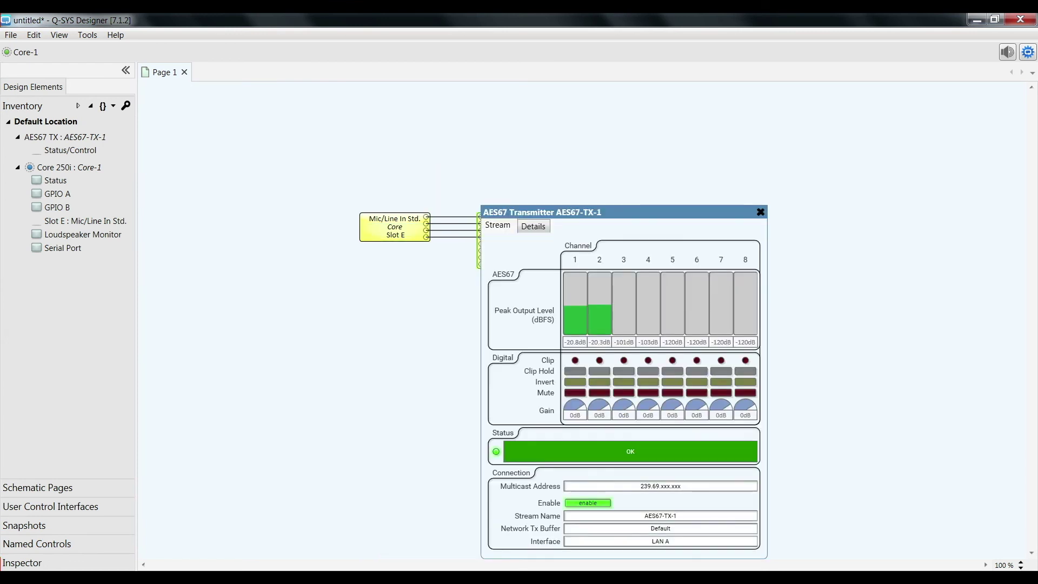
- Close the AES67 Transmitter's controls and check the D80-4L-a20000 receive subscriptions in Dante Controller
drag(541, 212, 606, 191)
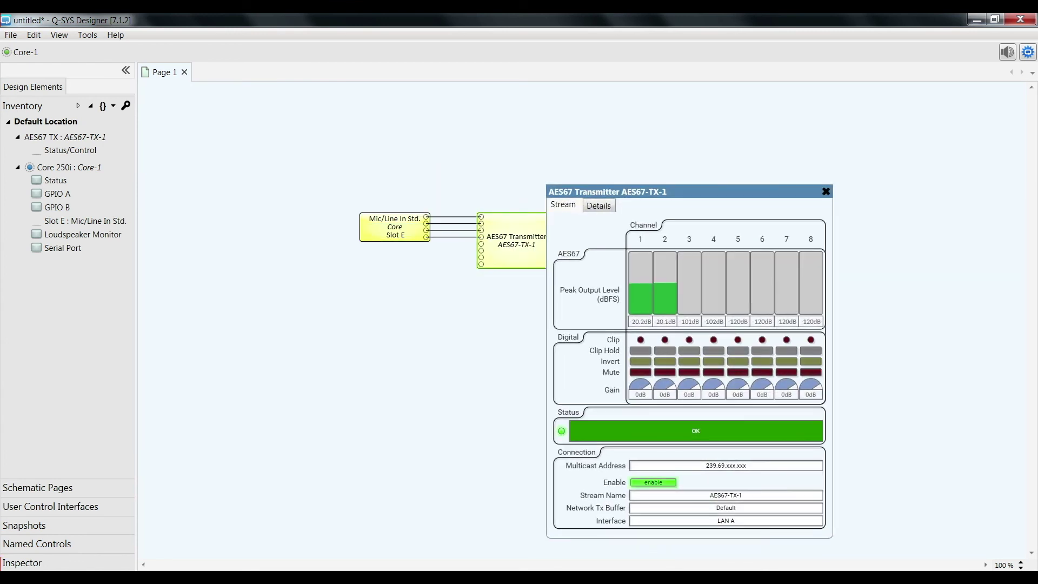
click(825, 191)
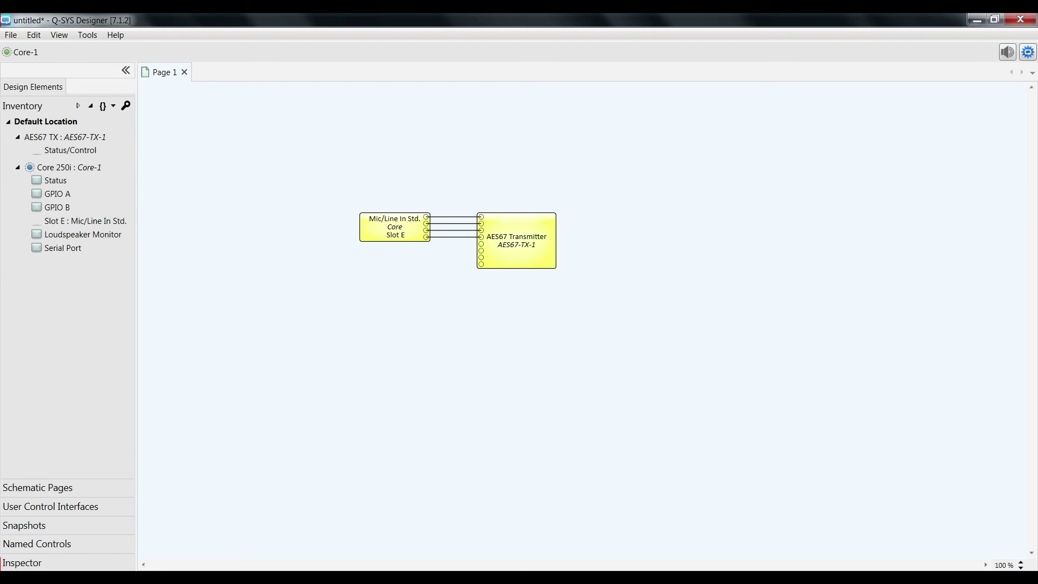
key(alt+Tab)
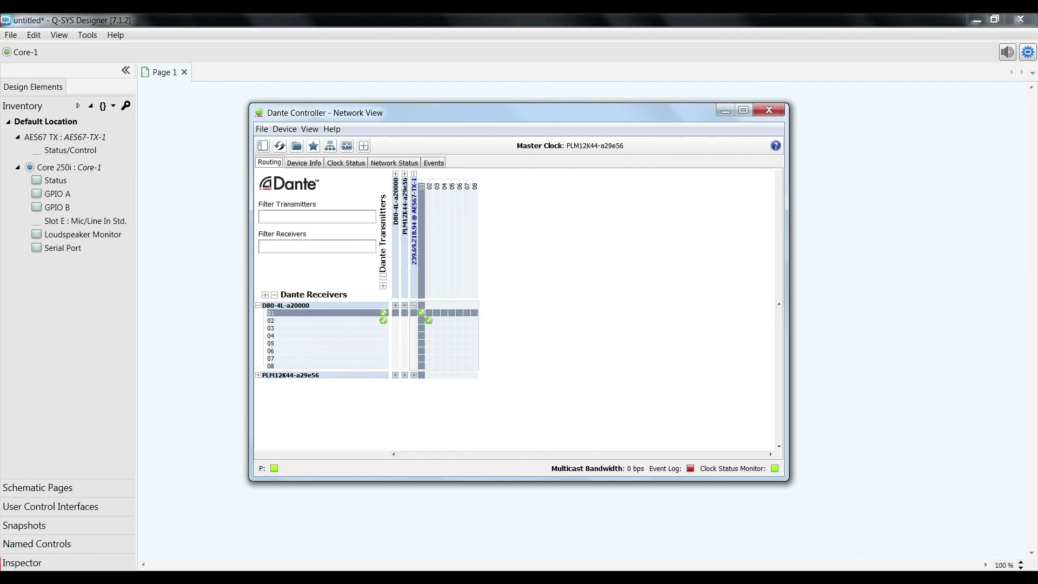
key(alt+Tab)
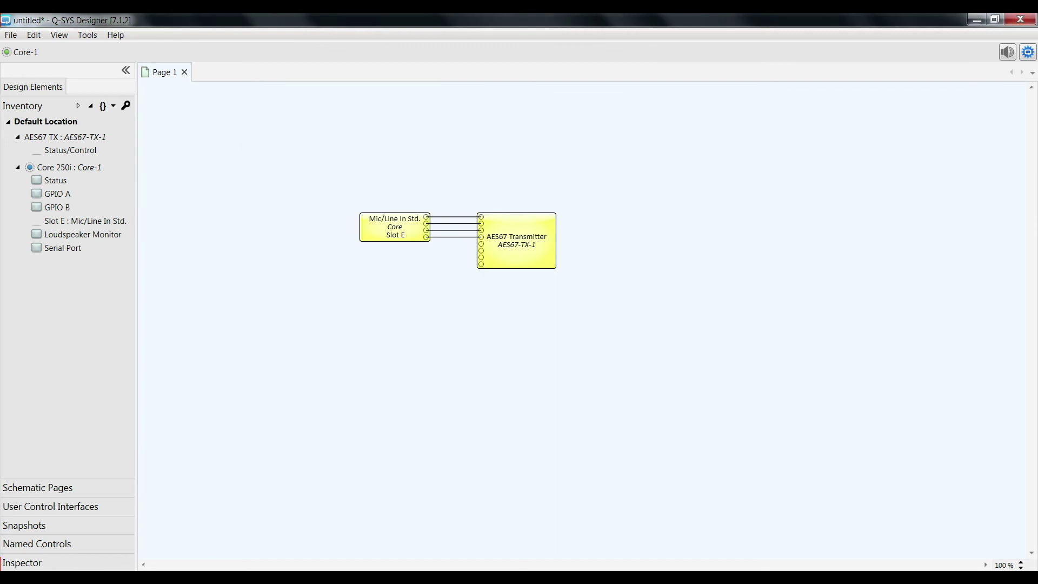
- Switch to Lake Controller and check the input mixer levels of the D80:4L's Module A
key(alt+Tab)
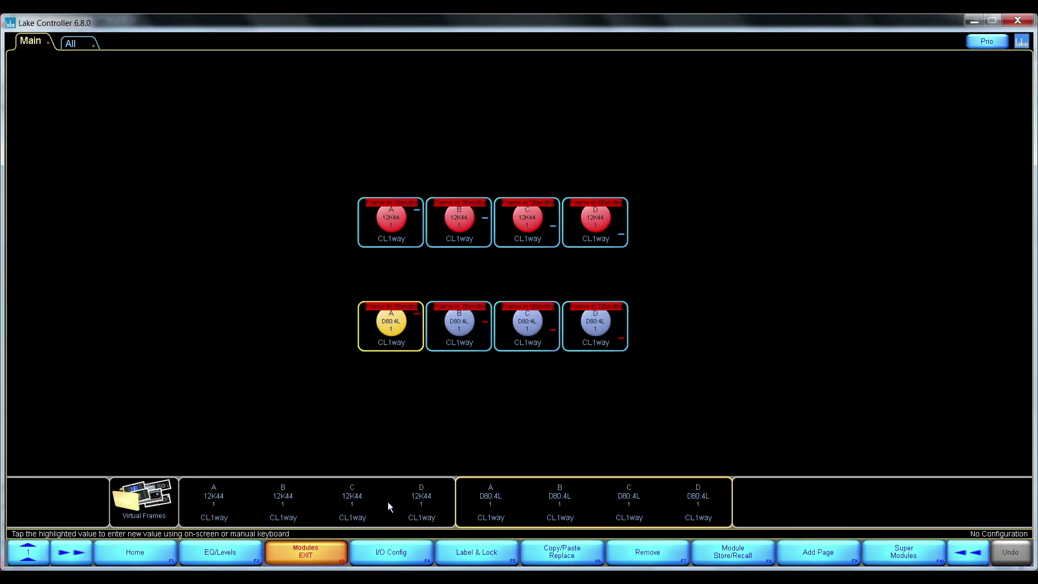
click(395, 547)
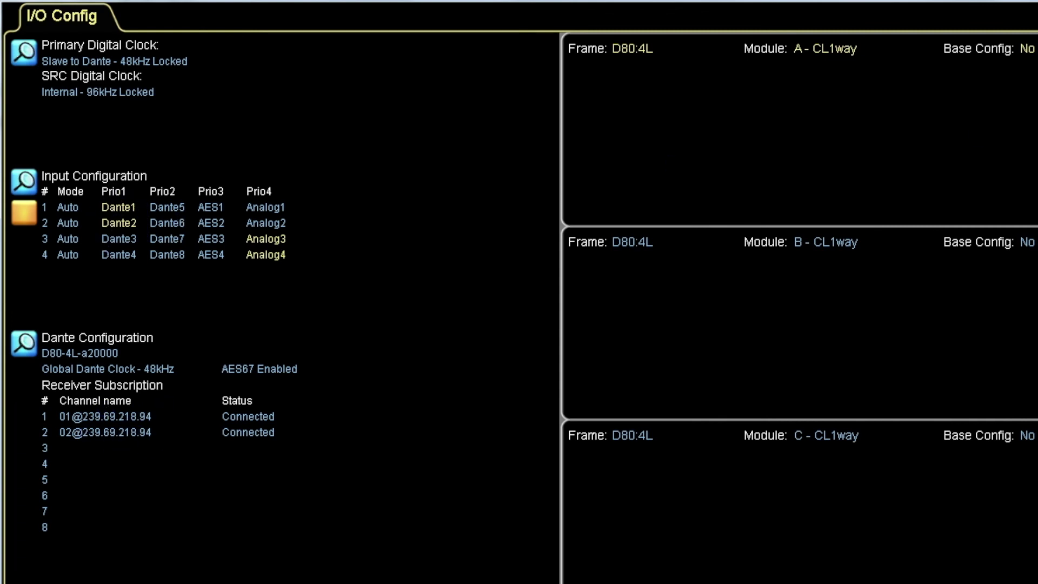
click(799, 98)
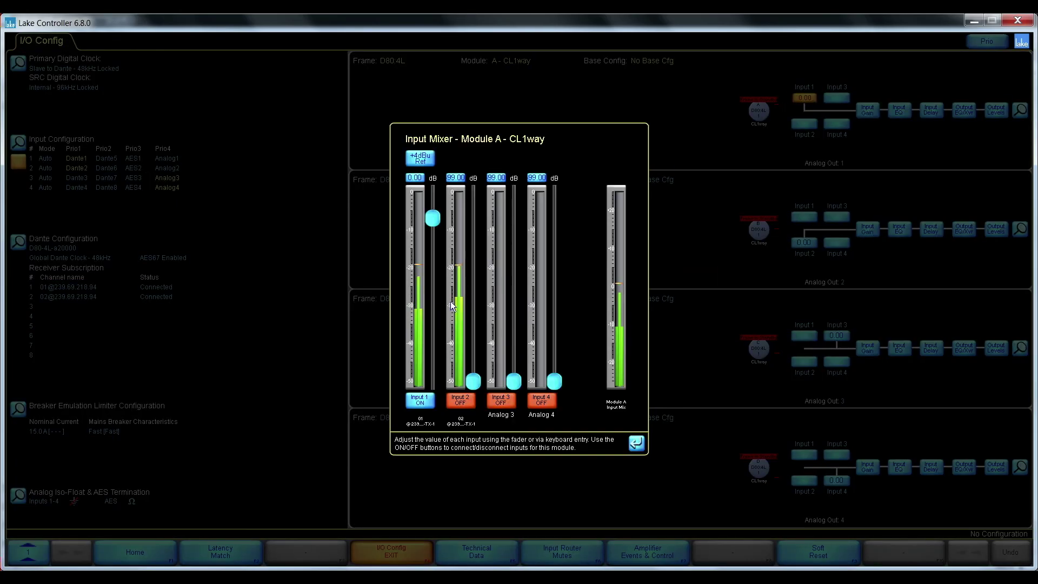
click(637, 442)
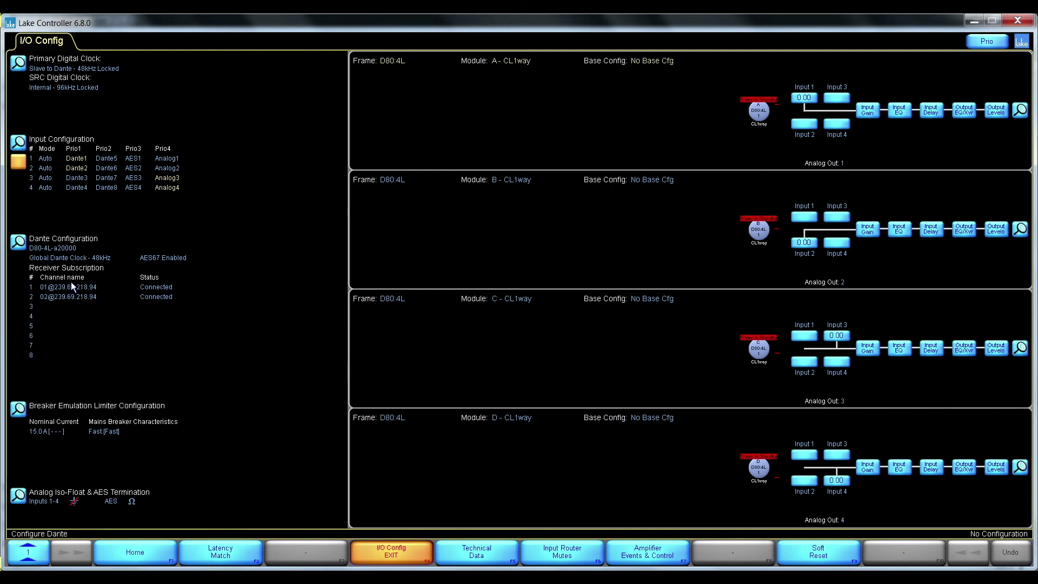
- Enable the transmit outputs in the D80:4L's Dante and AES67 configuration
click(69, 281)
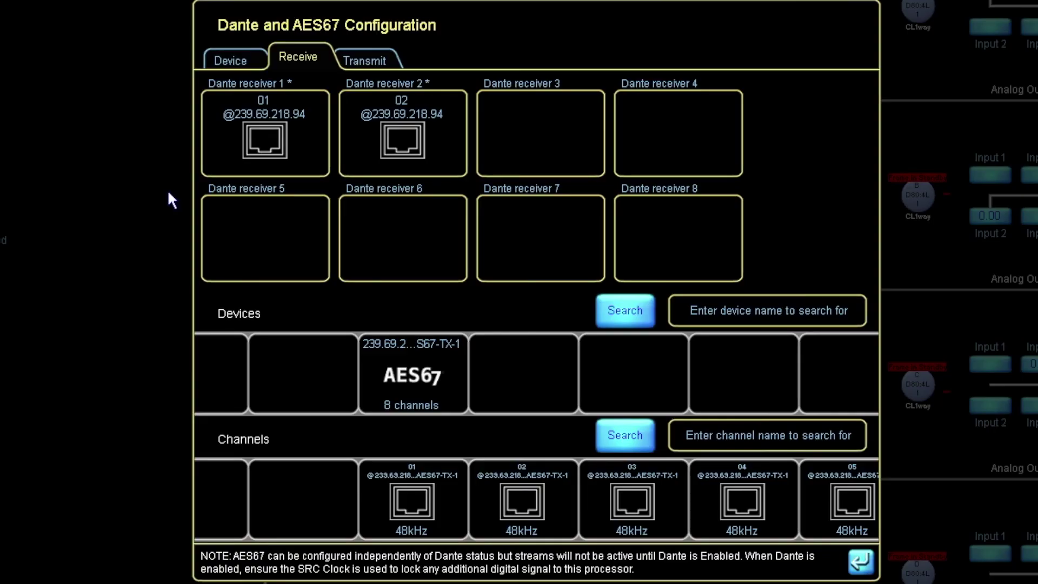
click(367, 65)
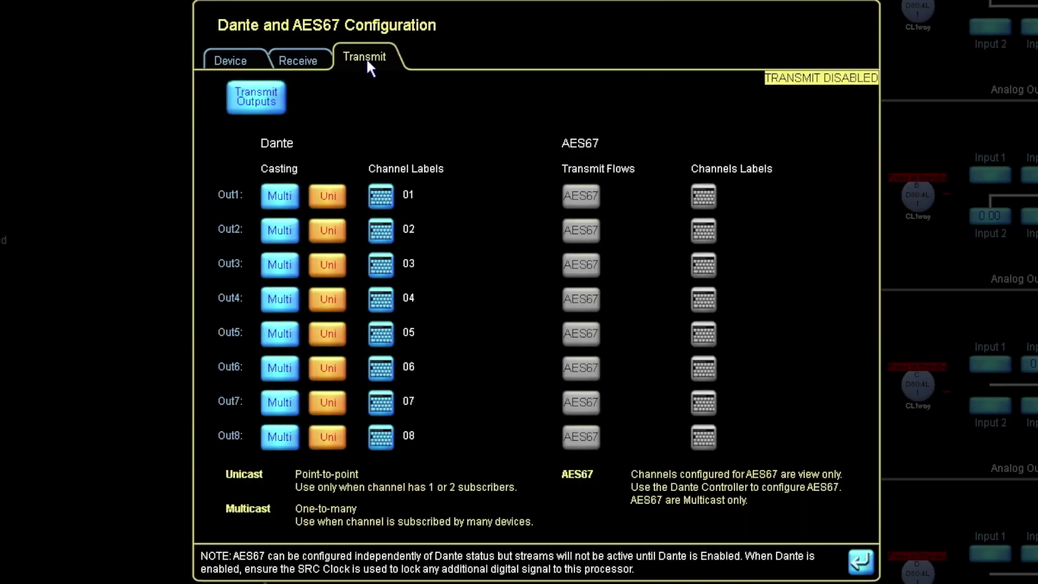
click(268, 101)
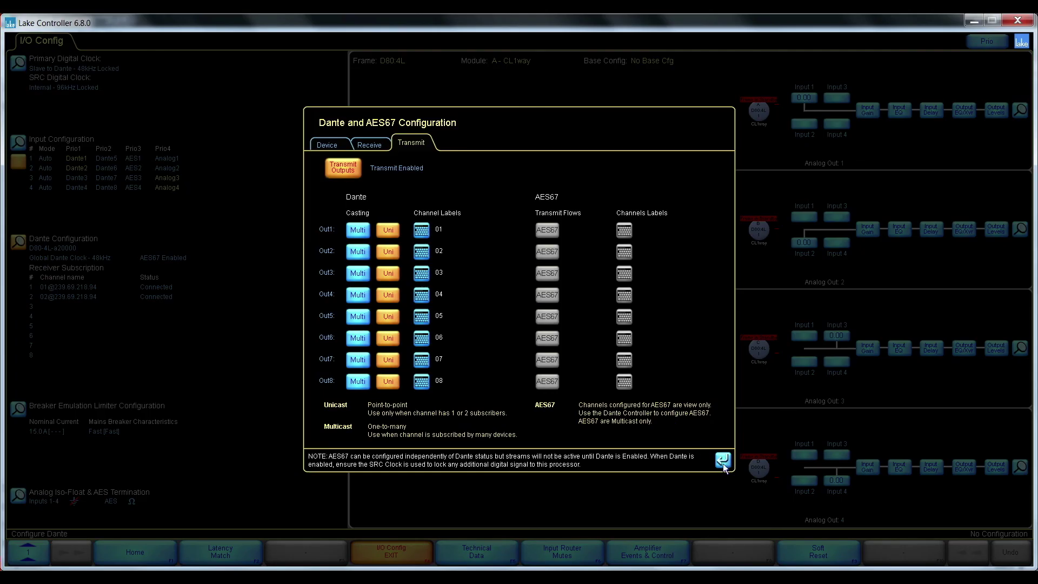
click(861, 562)
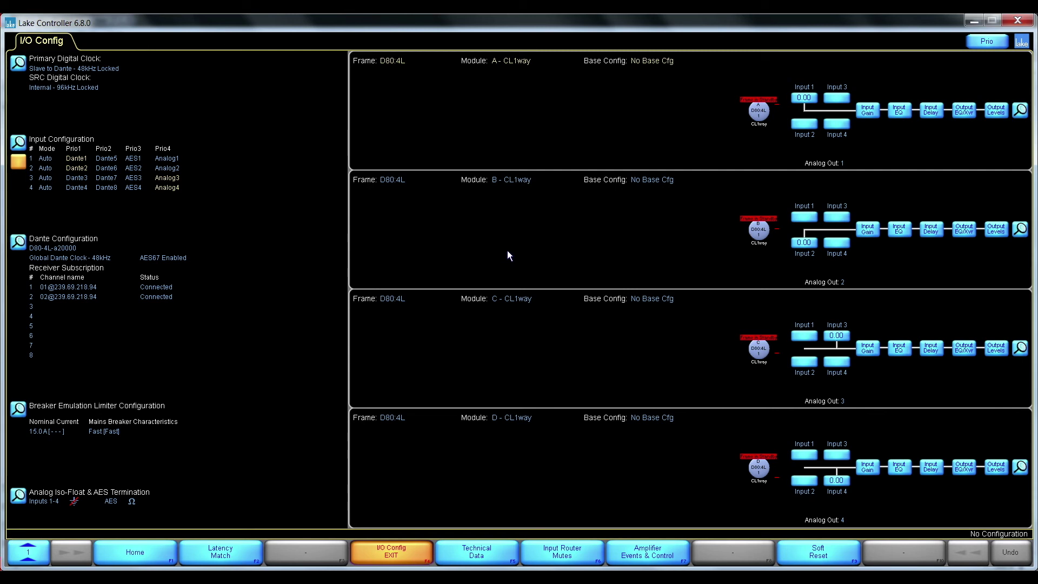
- Route the D80:4L's Dante receivers 1 and 2 to Dante and AES67 outputs 1 and 2 respectively
click(1019, 110)
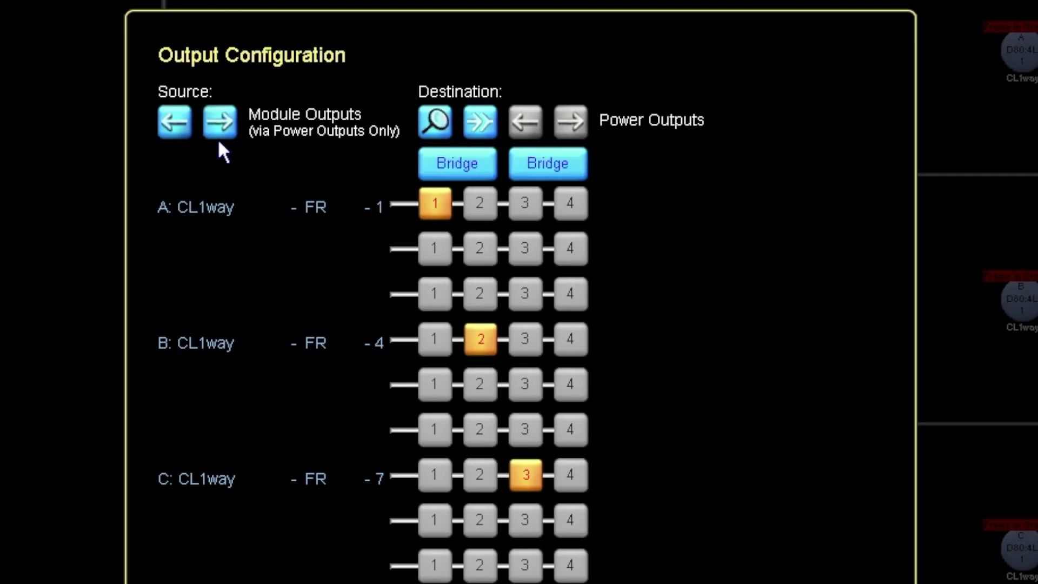
click(375, 148)
click(376, 149)
click(220, 123)
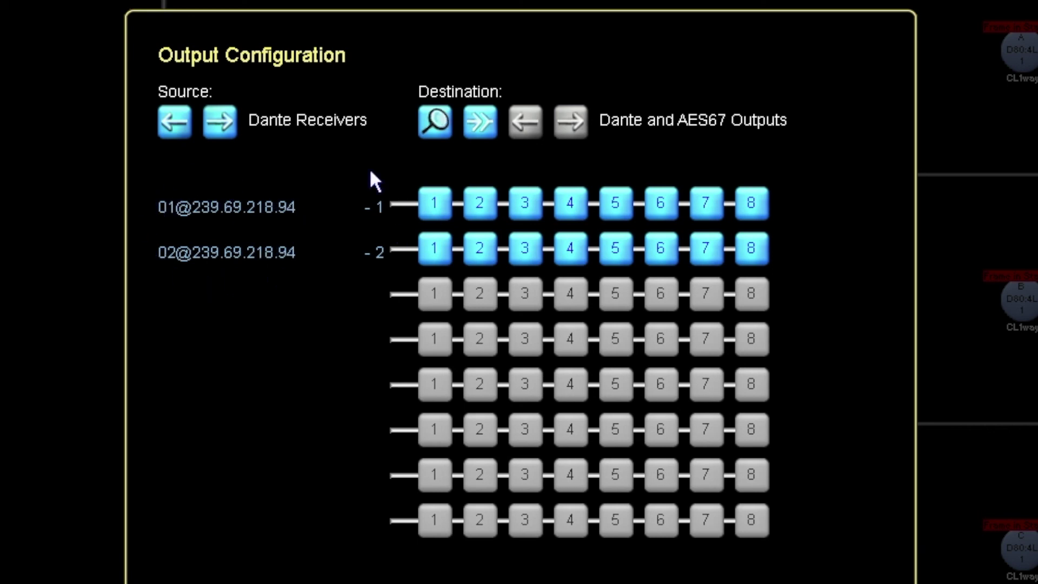
click(430, 208)
click(478, 250)
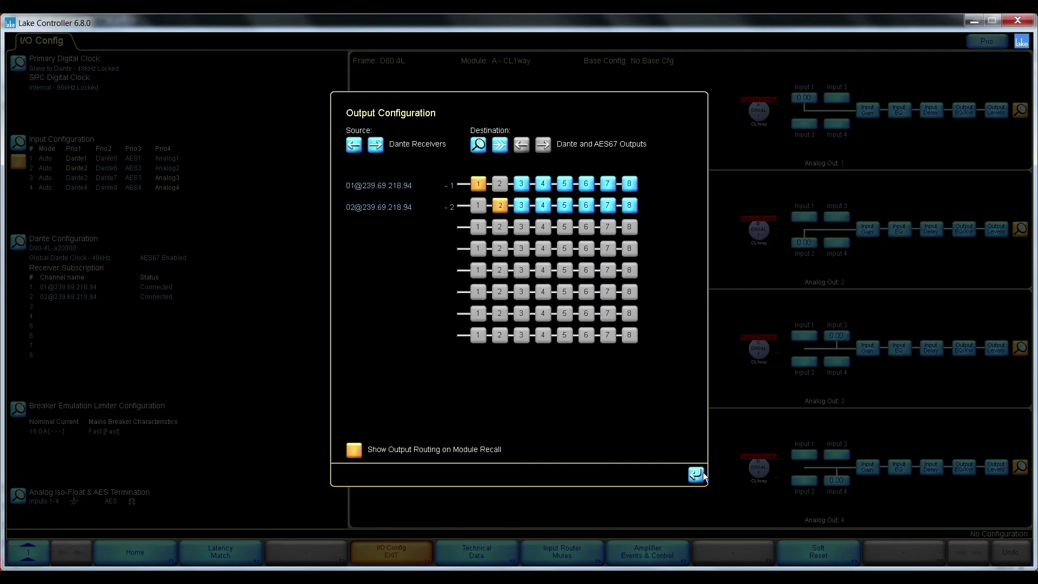
click(698, 474)
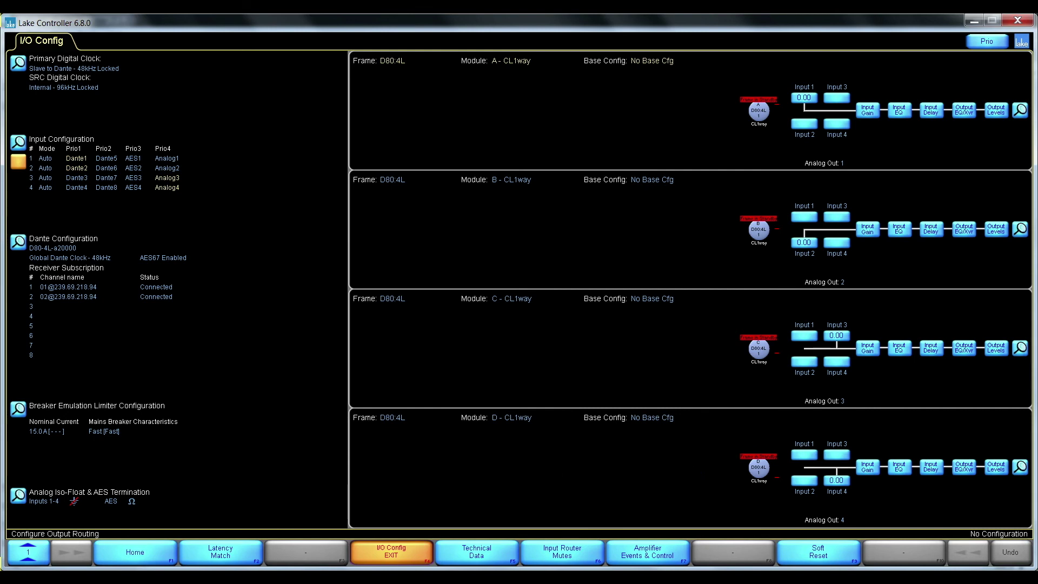
- Enable Dante on the 12K44 frame in its Dante and AES67 device configuration
click(372, 544)
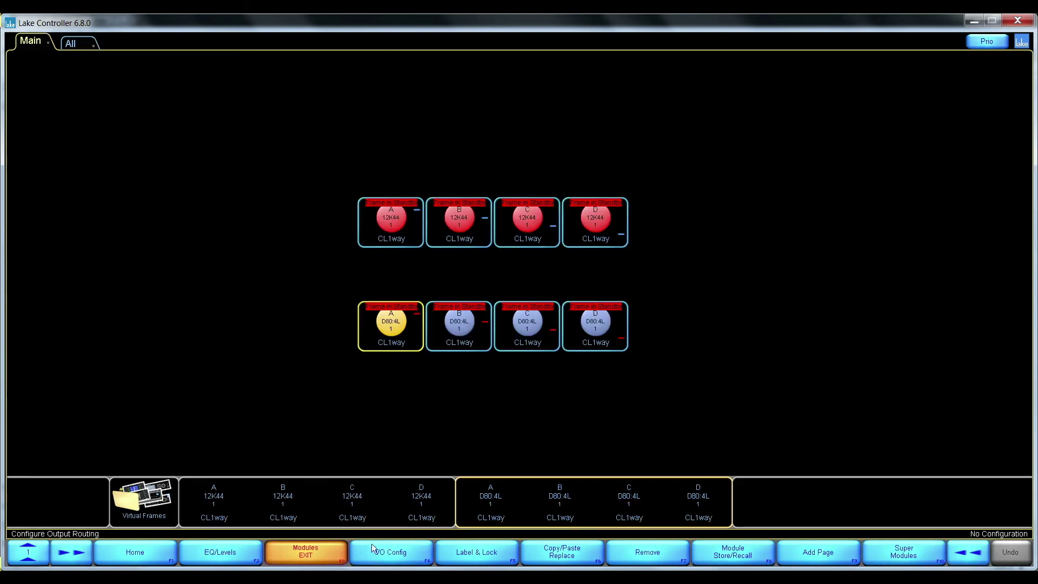
click(375, 226)
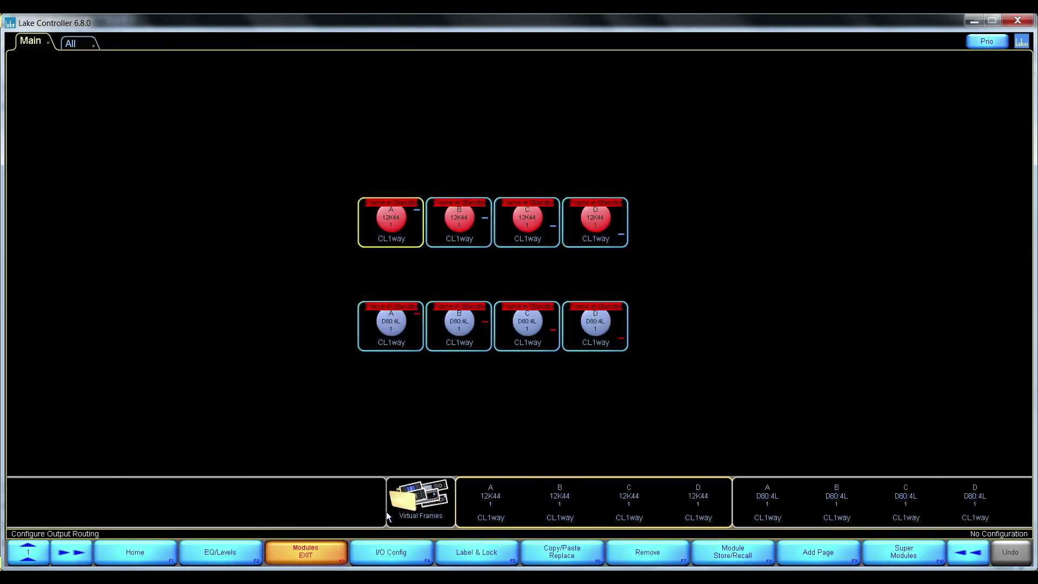
click(387, 547)
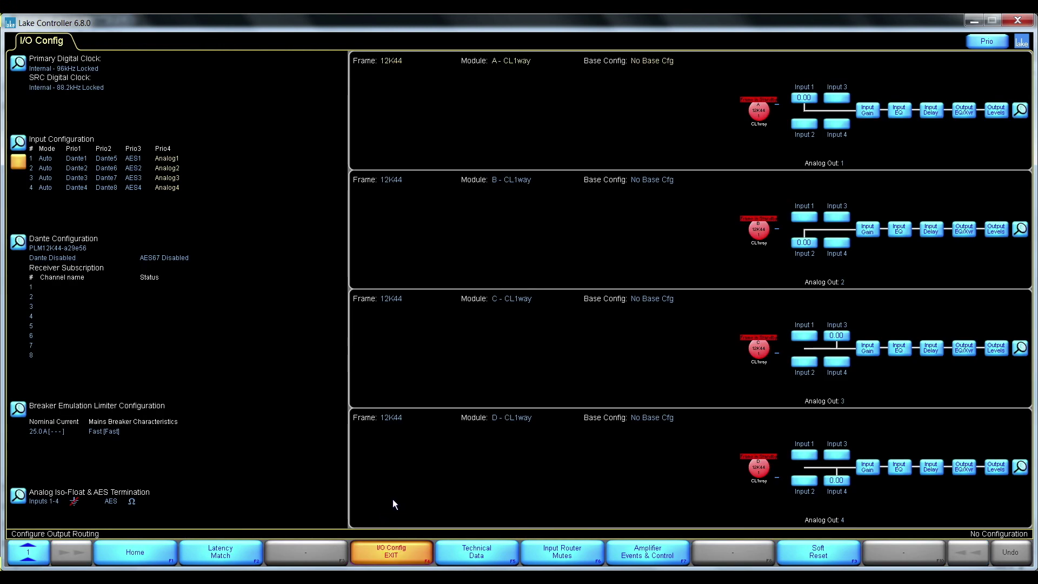
click(83, 279)
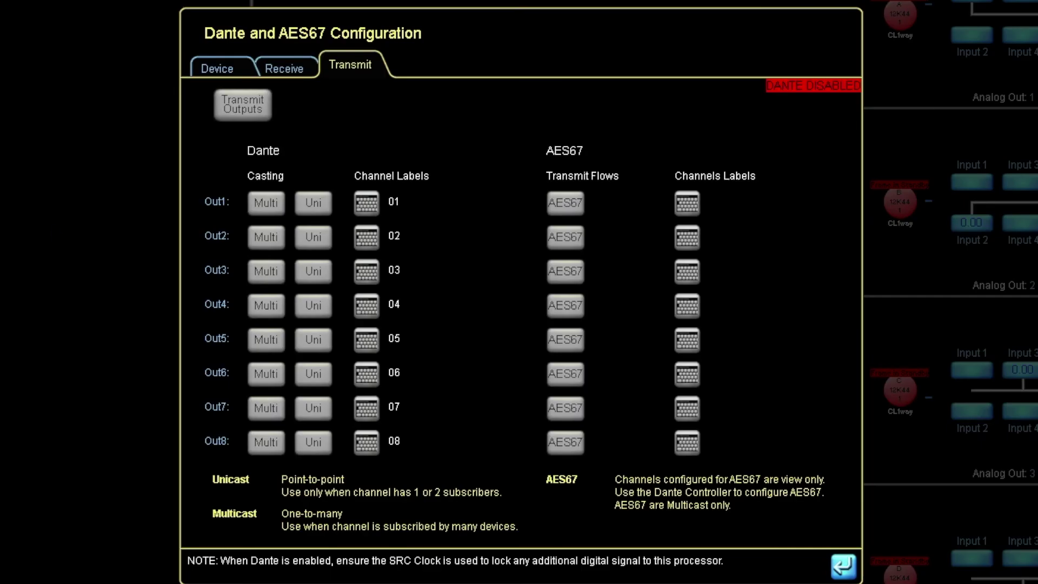
click(236, 71)
click(262, 103)
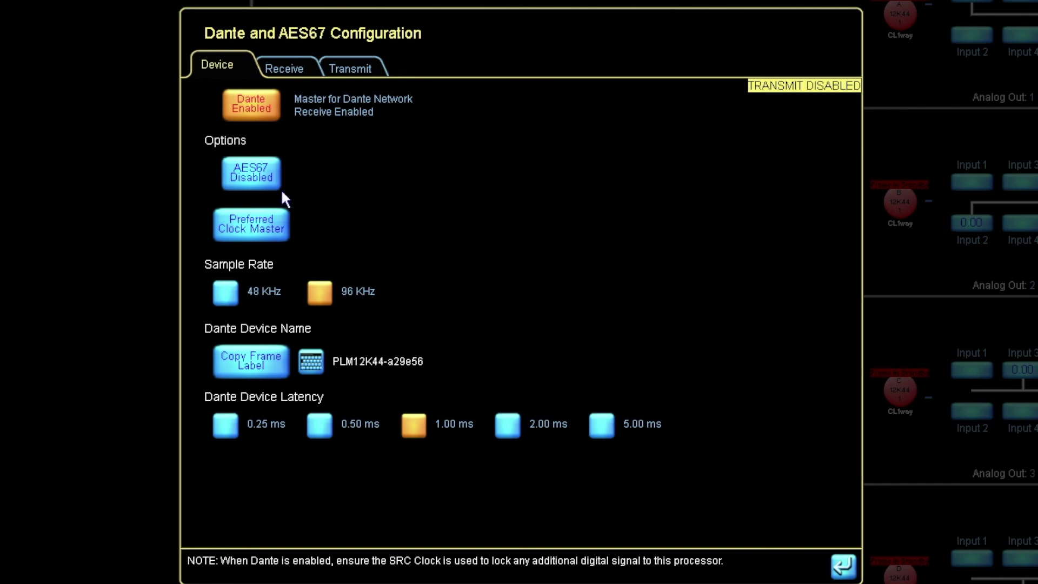
- Check the D80-4L-a20000 channels offered to the 12K44 and set its Dante sample rate to 48 kHz
click(296, 74)
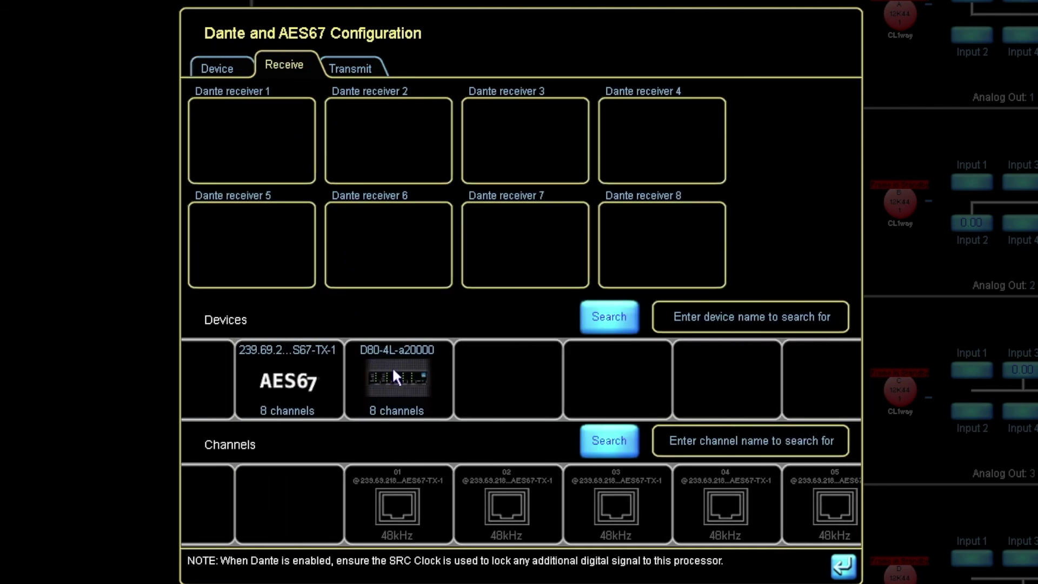
click(394, 370)
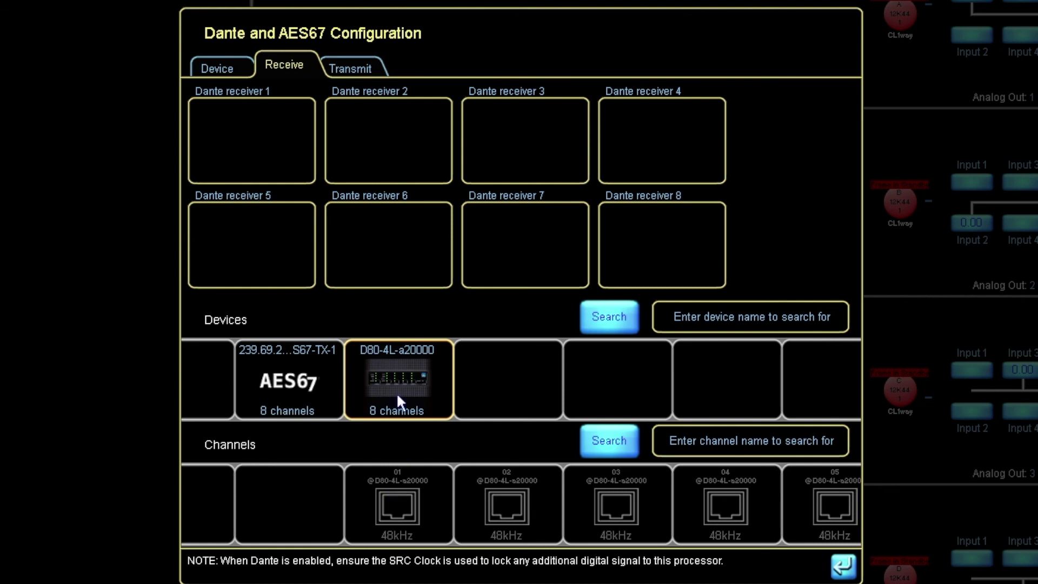
click(236, 78)
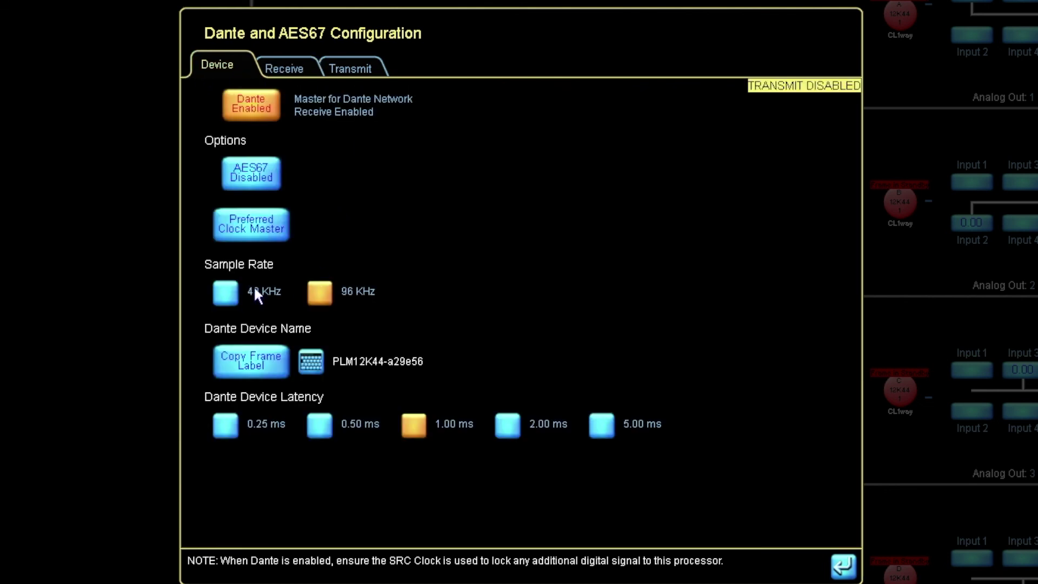
click(219, 300)
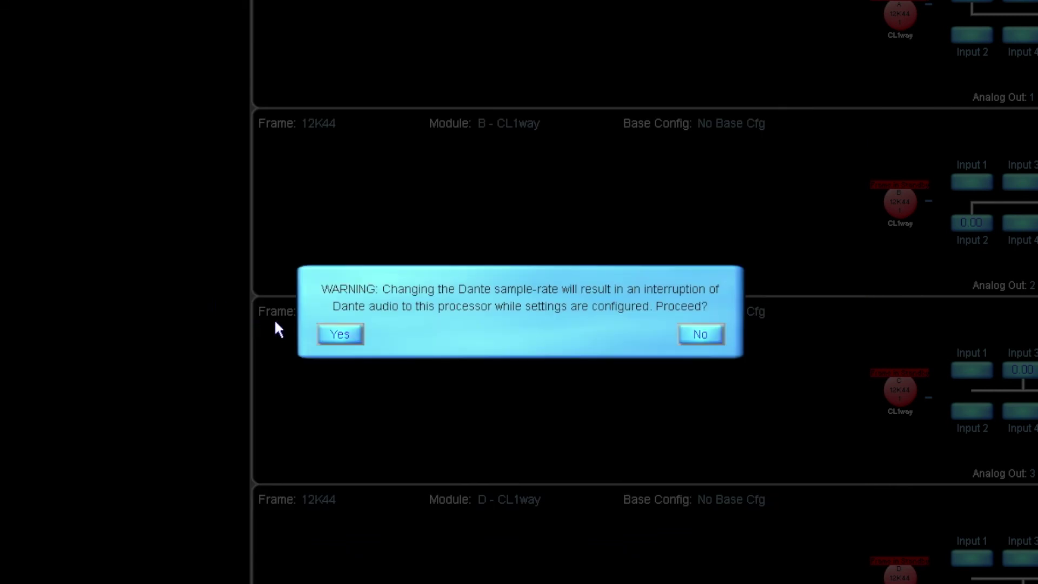
click(327, 335)
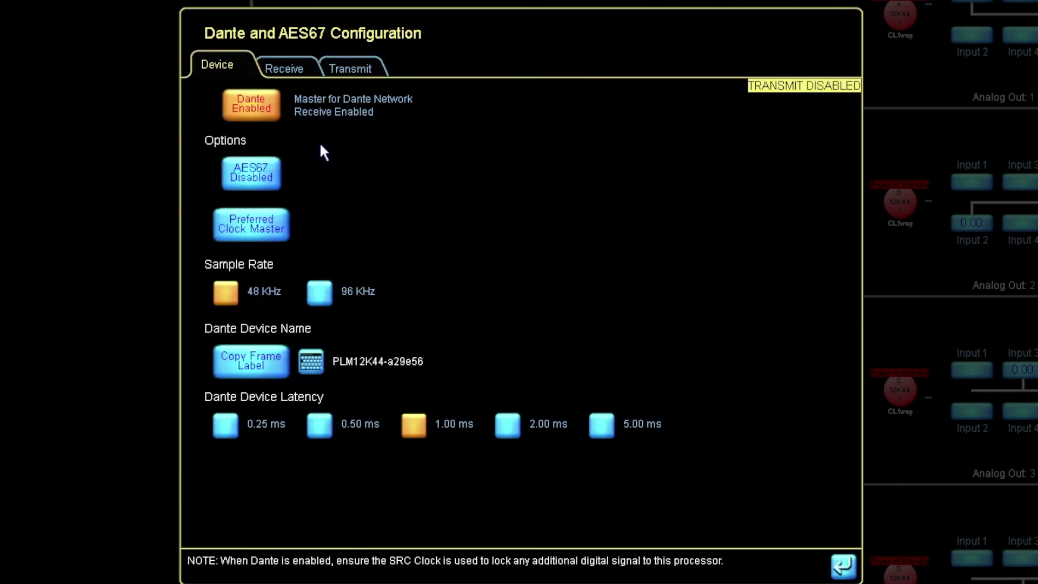
- Subscribe the 12K44's Dante receivers 1 and 2 to channels 01 and 02 of D80-4L-a20000
click(290, 76)
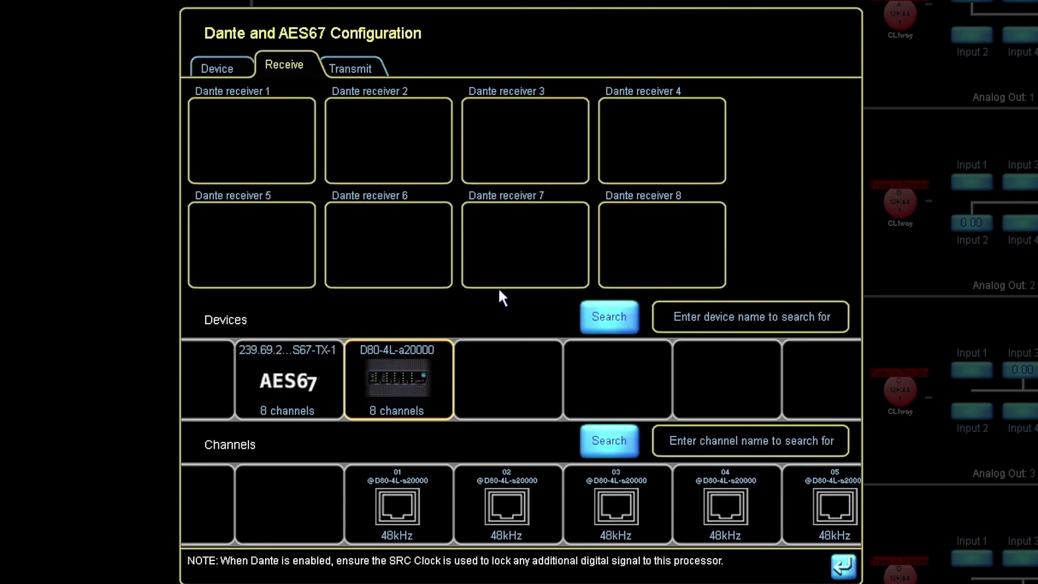
click(409, 377)
click(409, 378)
drag(393, 478, 281, 113)
drag(506, 465, 400, 162)
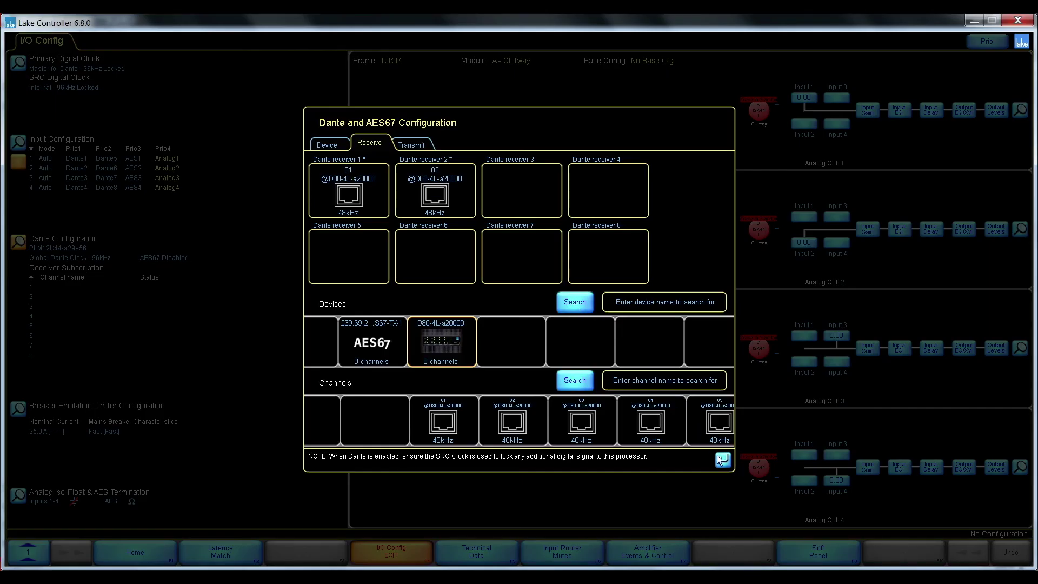
click(722, 459)
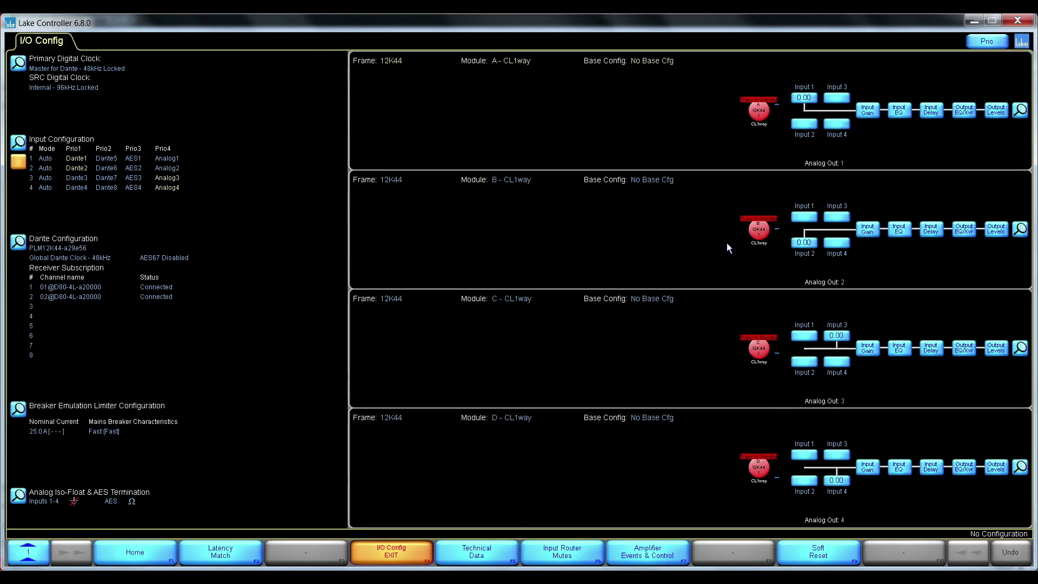
- Check the 12K44's Module A input levels in Lake Controller and its D80-4L-a20000 subscriptions in Dante Controller
click(803, 98)
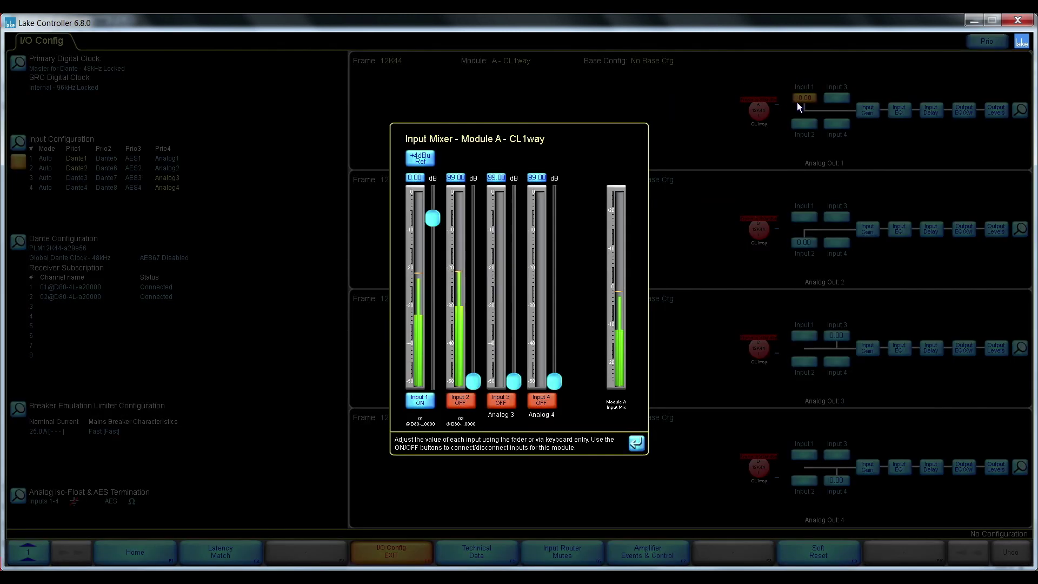
click(636, 442)
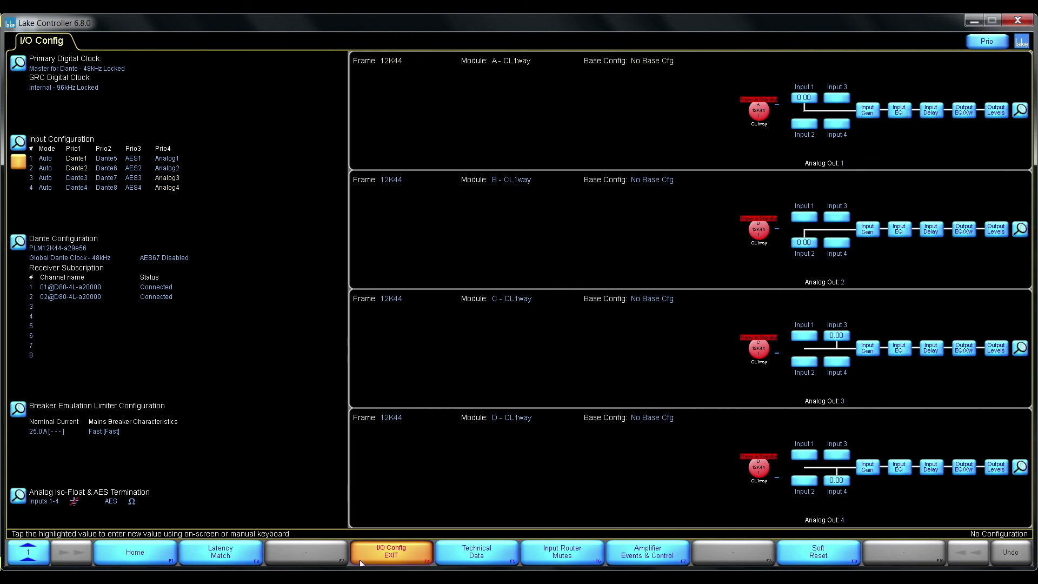
key(alt+Tab)
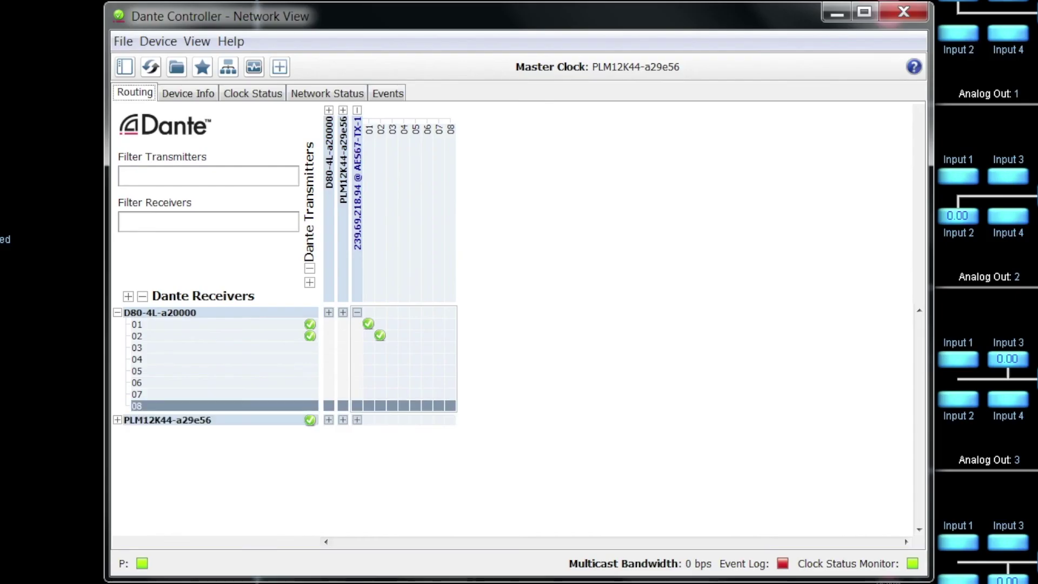
click(117, 419)
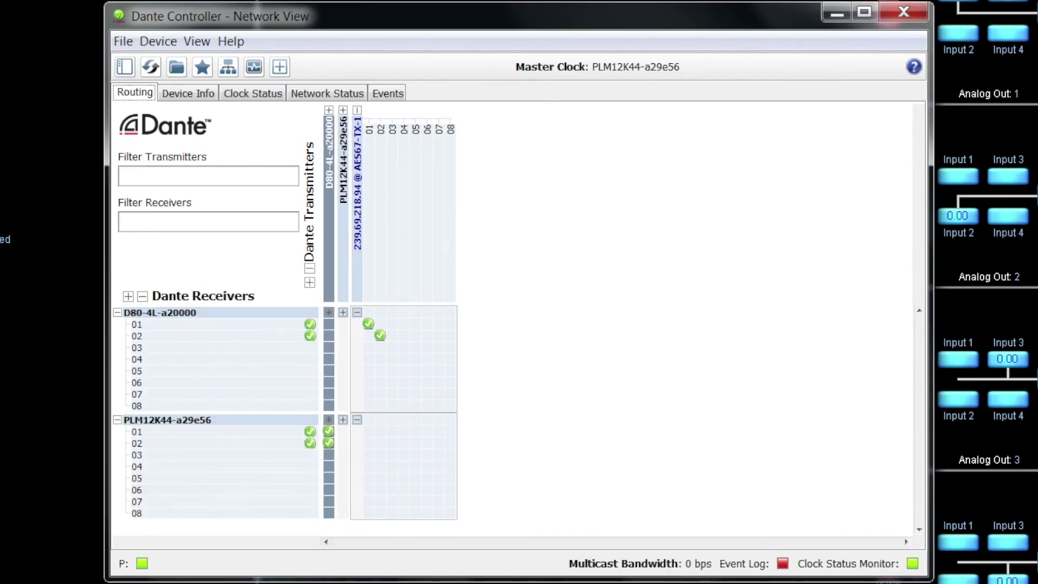
click(328, 110)
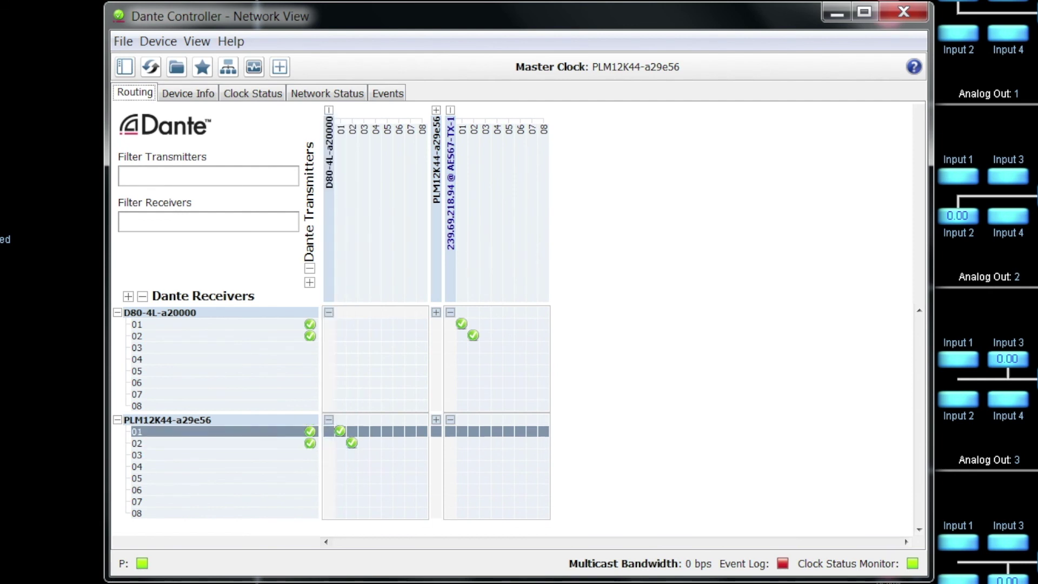
- Examine the receive channels, available channels and latency of PLM12K44-a29e56 in its Device View
double_click(167, 420)
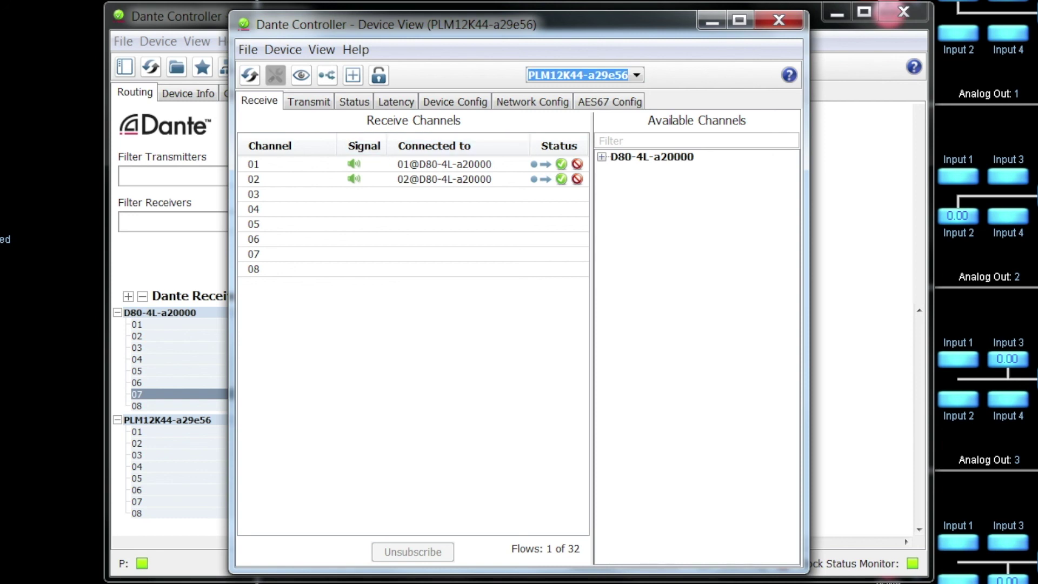
click(602, 156)
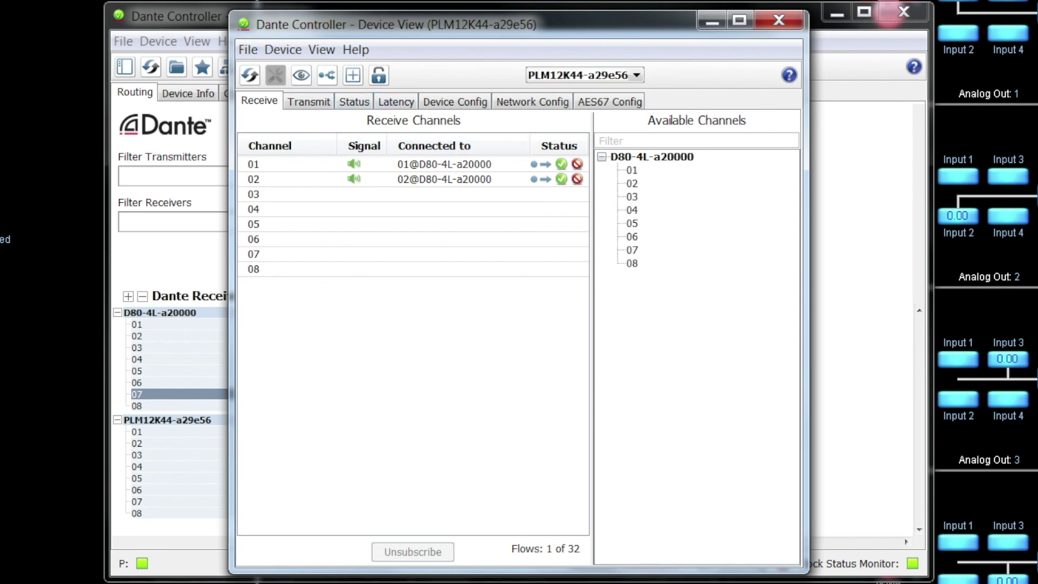
click(395, 101)
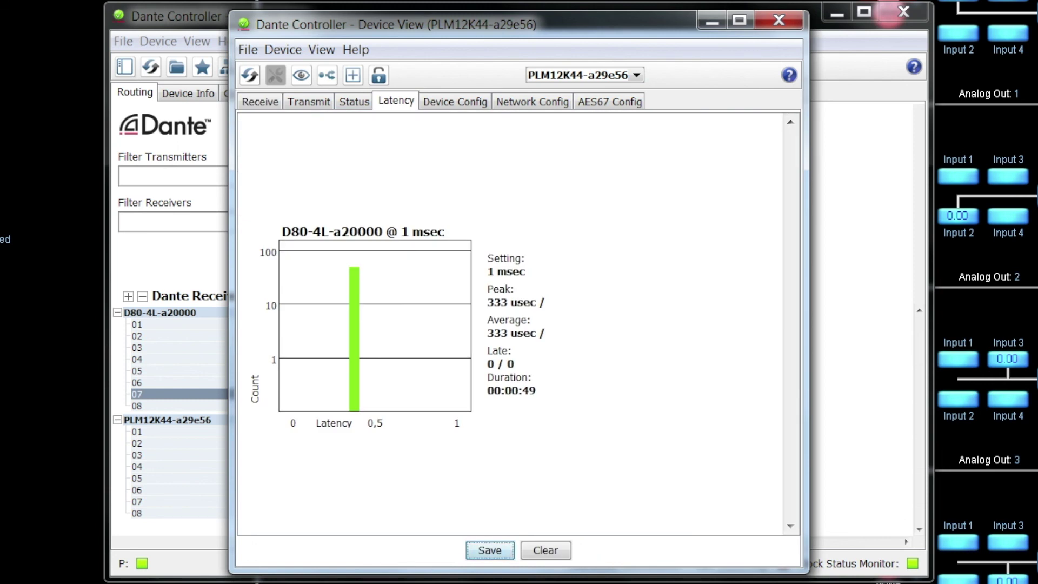
click(779, 20)
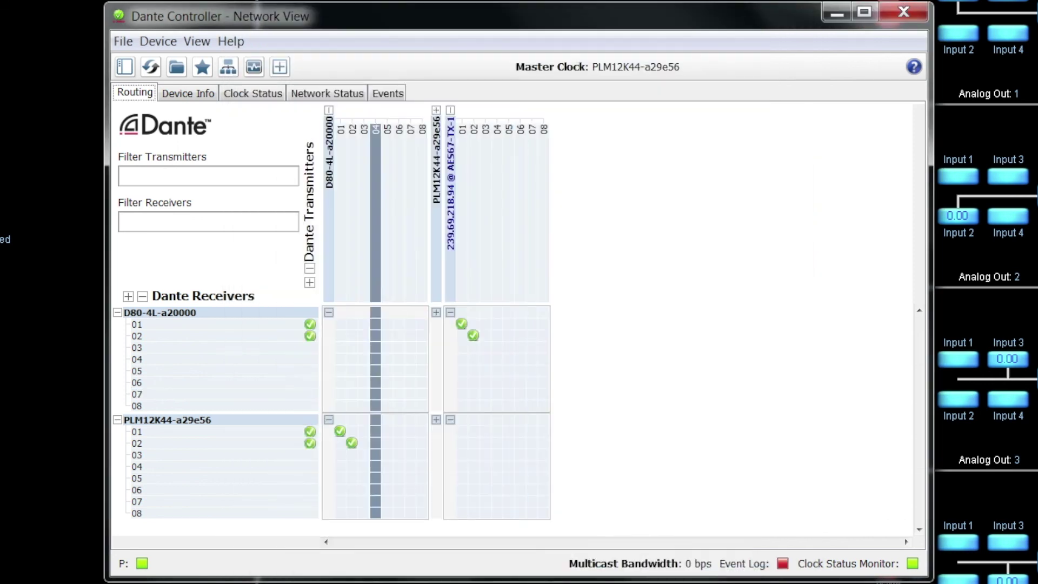